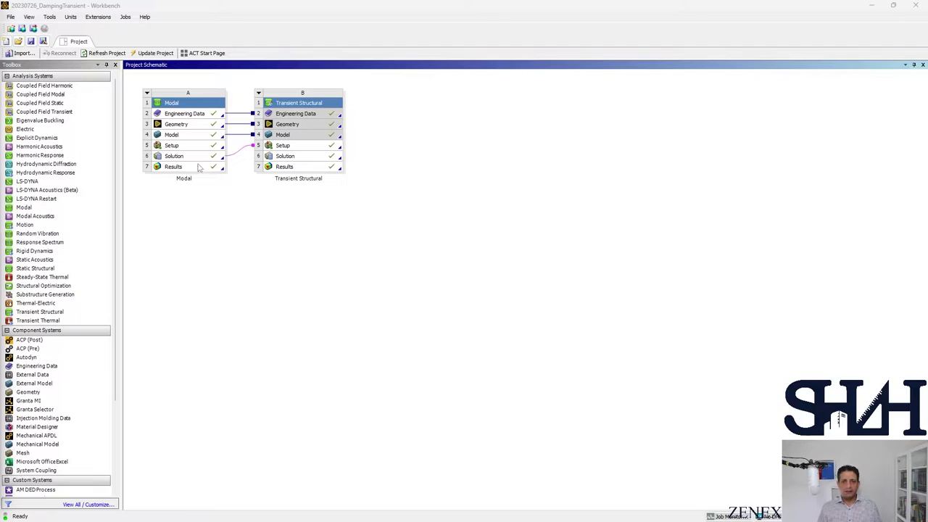
Add a standalone Transient Structural system, open its geometry in SpaceClaim, and switch to the OneNote notes
left_click_drag(40, 311, 217, 217)
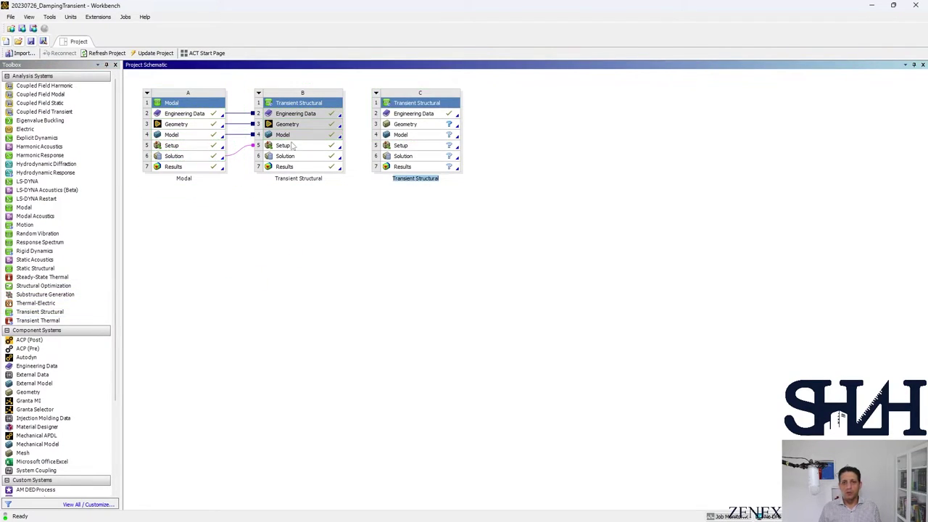
double_click(406, 125)
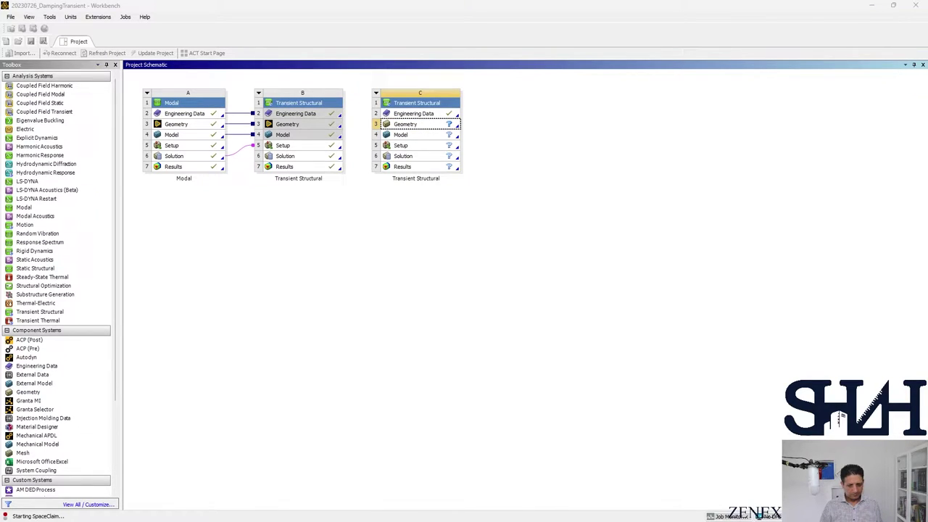
key("alt+Tab")
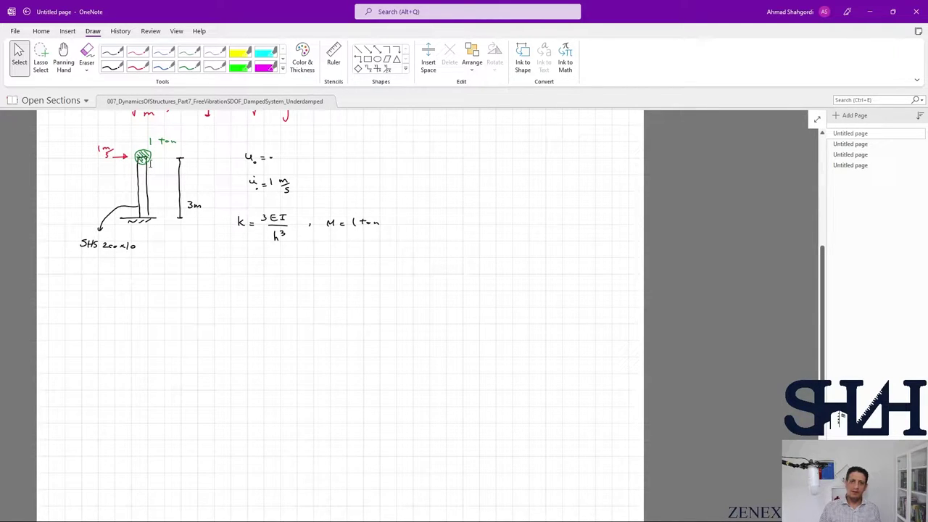
Minimize OneNote after reading the SHS 200x10 cantilever notes to reveal the empty SpaceClaim design
left_click(869, 12)
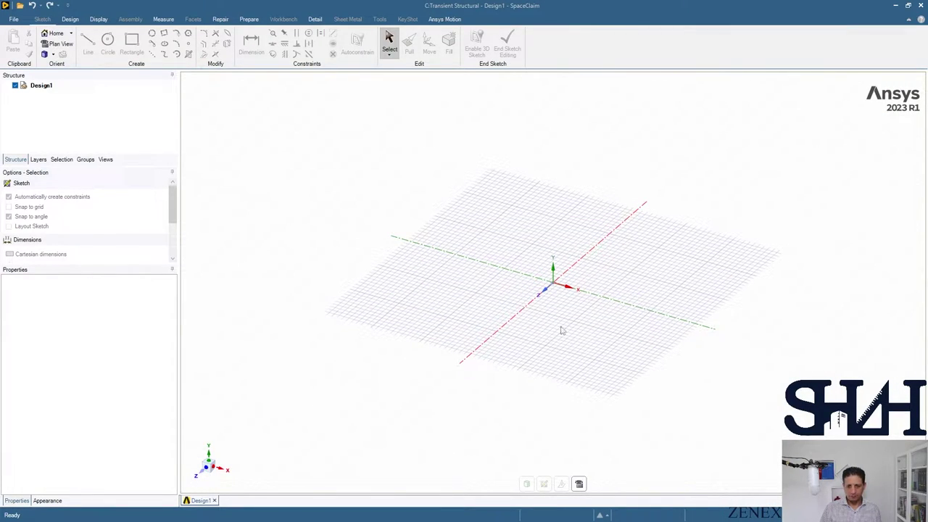
Open SHS200__10.dxf from recent documents and fill its outline into a square ring surface
left_click(14, 19)
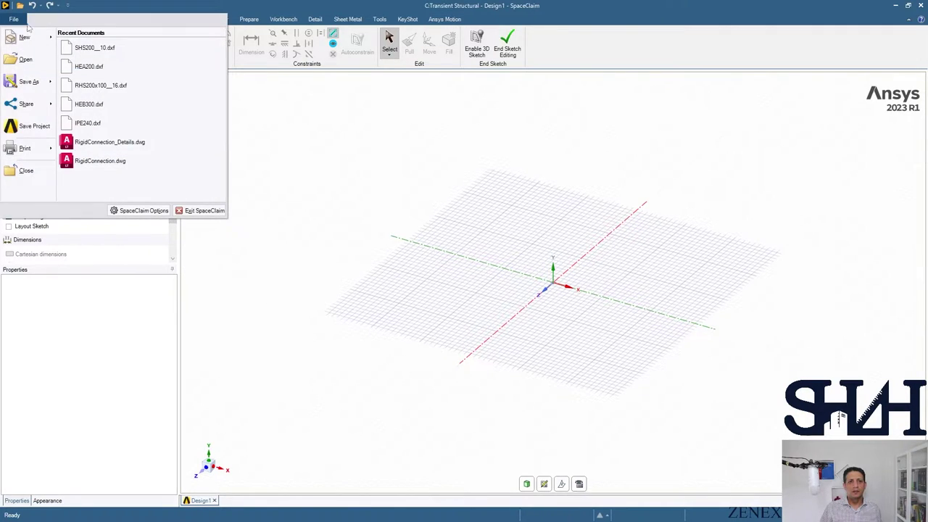
left_click(98, 46)
scroll(476, 284, "down", 5)
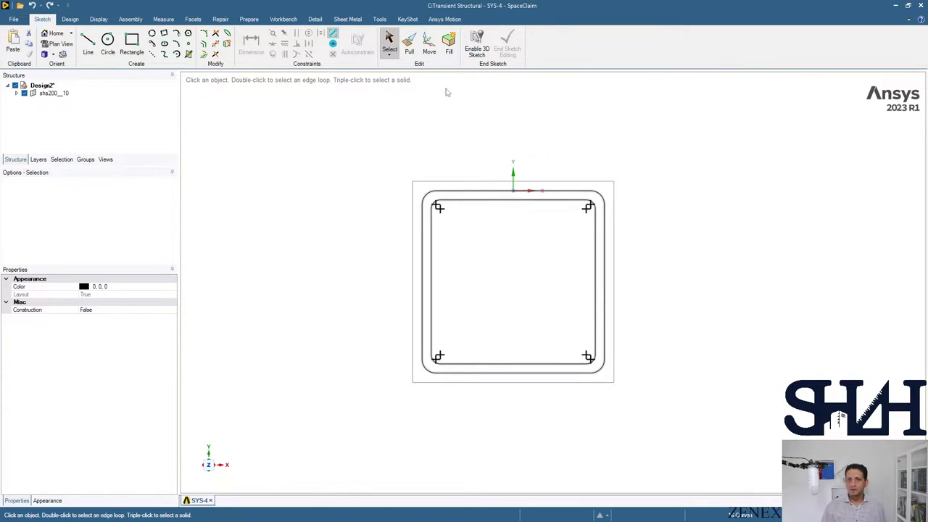
left_click(449, 43)
left_click(493, 300)
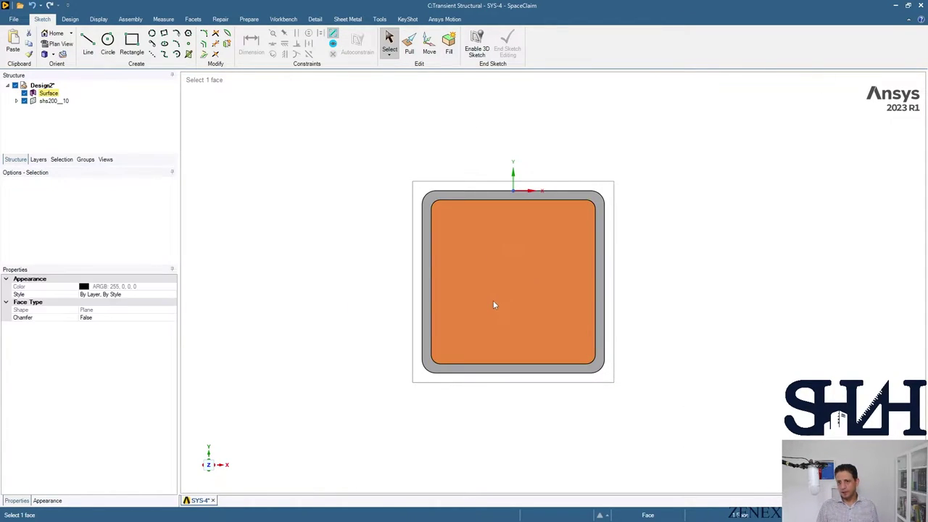
scroll(492, 305, "down", 3)
left_click_drag(421, 226, 672, 418)
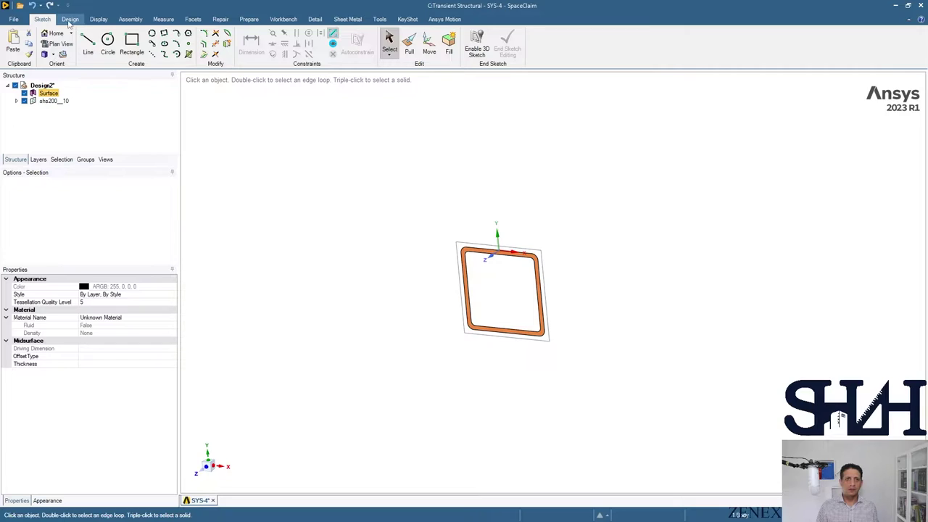
left_click(69, 20)
Rotate the section surface 90° about its top edge so it lies flat
left_click(200, 44)
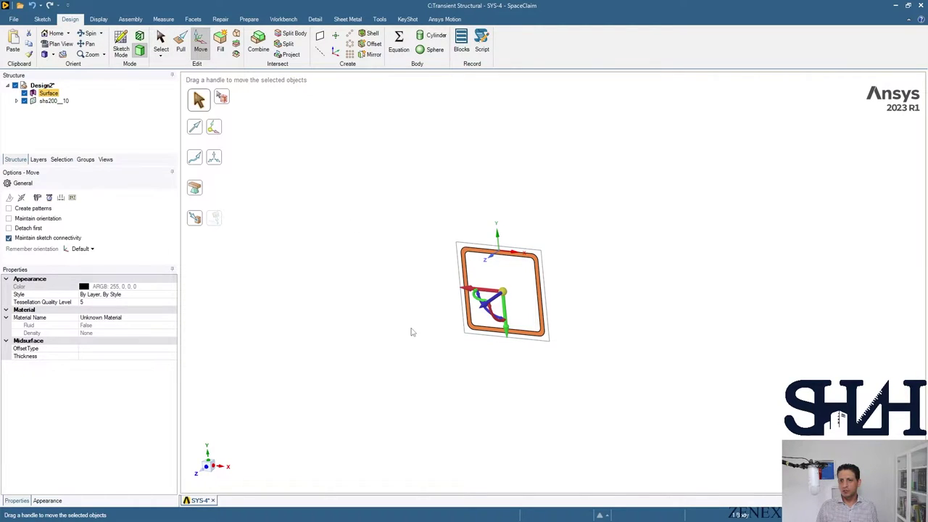
left_click(215, 128)
scroll(436, 254, "up", 4)
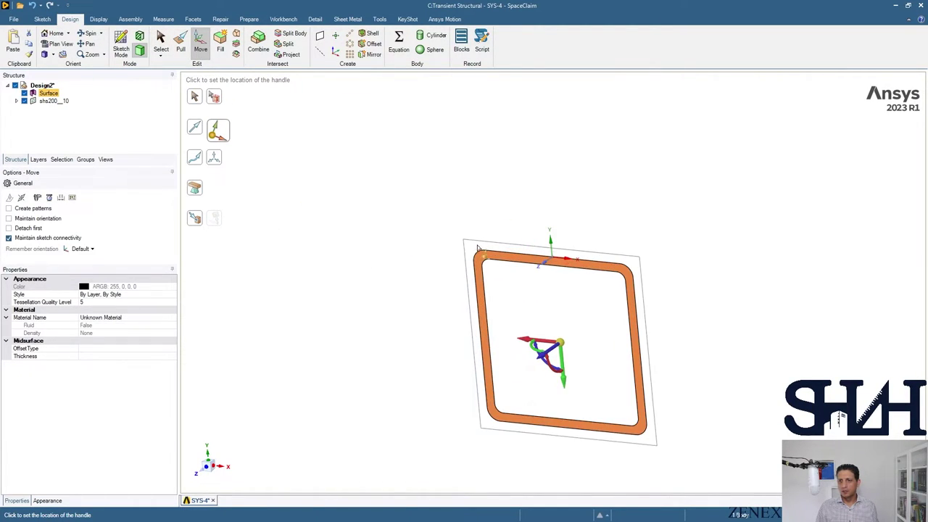
left_click(550, 259)
middle_click_drag(570, 238, 584, 232)
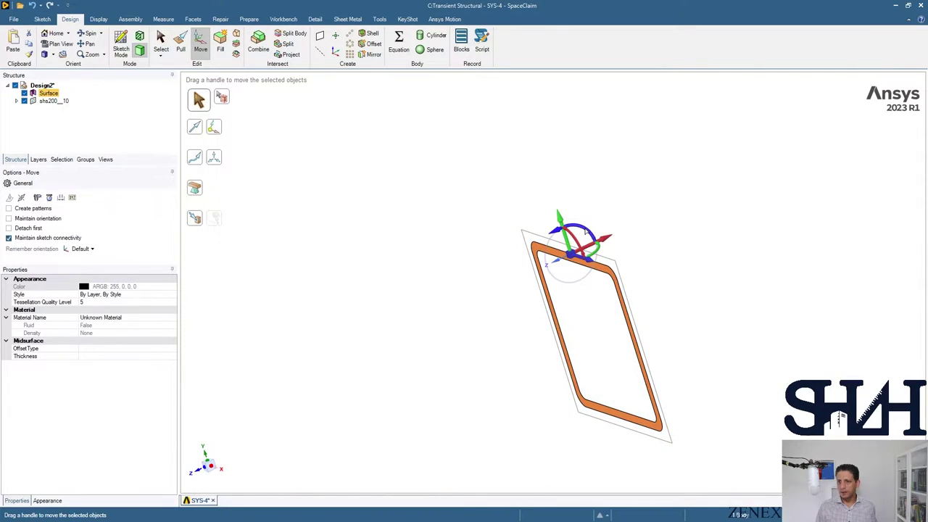
left_click_drag(586, 231, 483, 259)
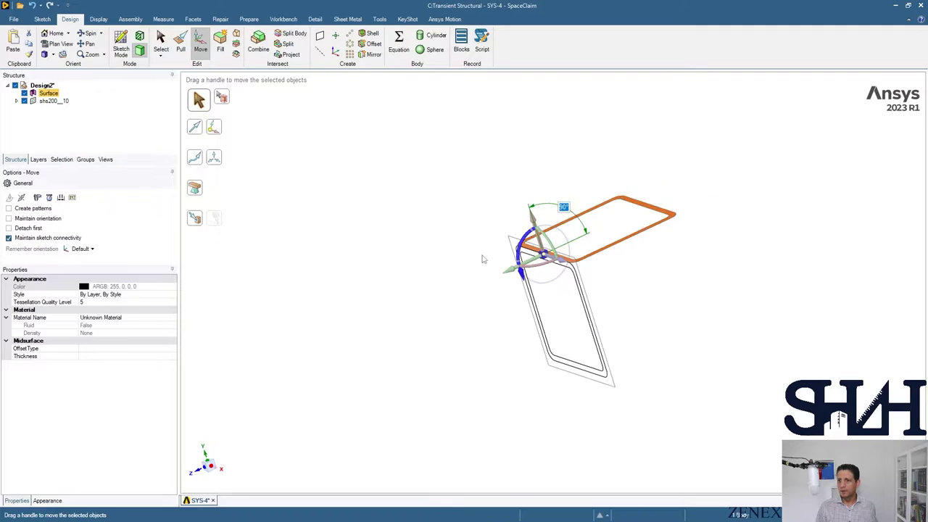
left_click(482, 259)
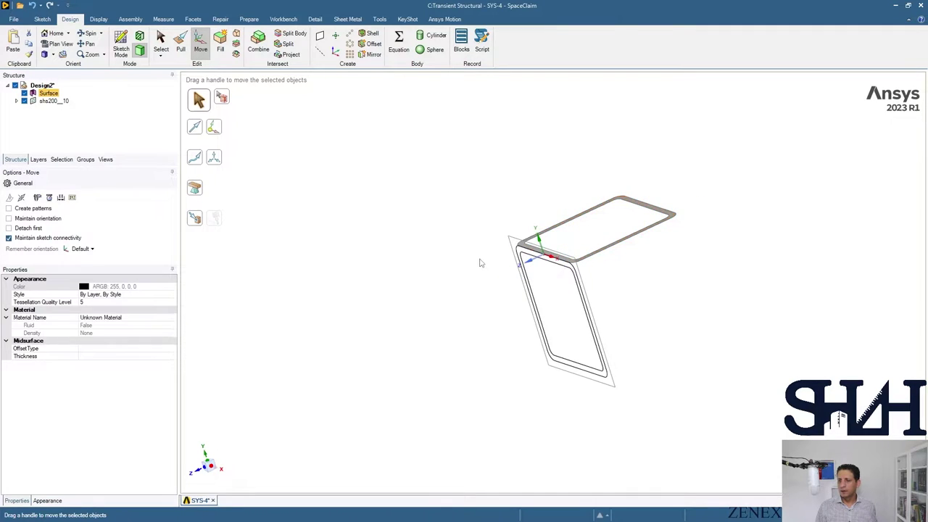
Hide the imported shs200__10 sketch and set up a move of the surface along the green axis
left_click(24, 101)
left_click(576, 259)
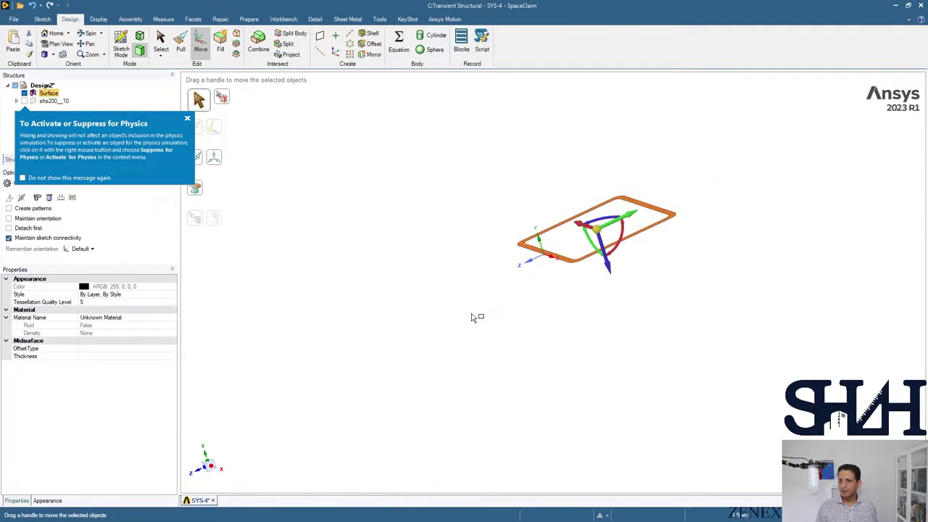
left_click(210, 466)
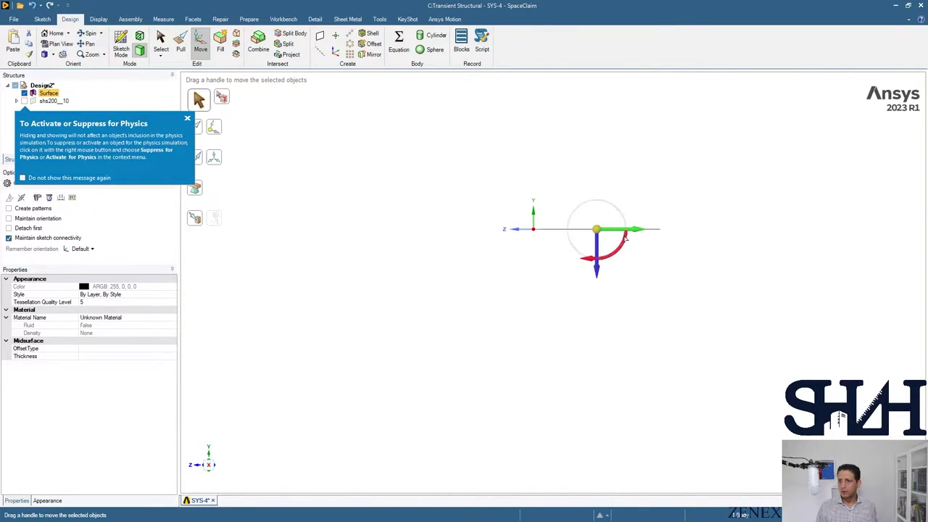
middle_click_drag(495, 284, 598, 273)
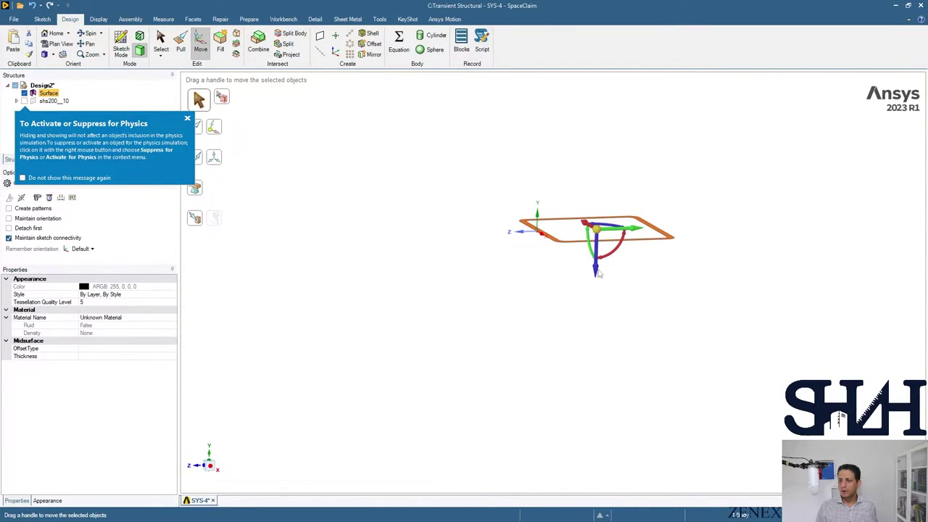
left_click(625, 229)
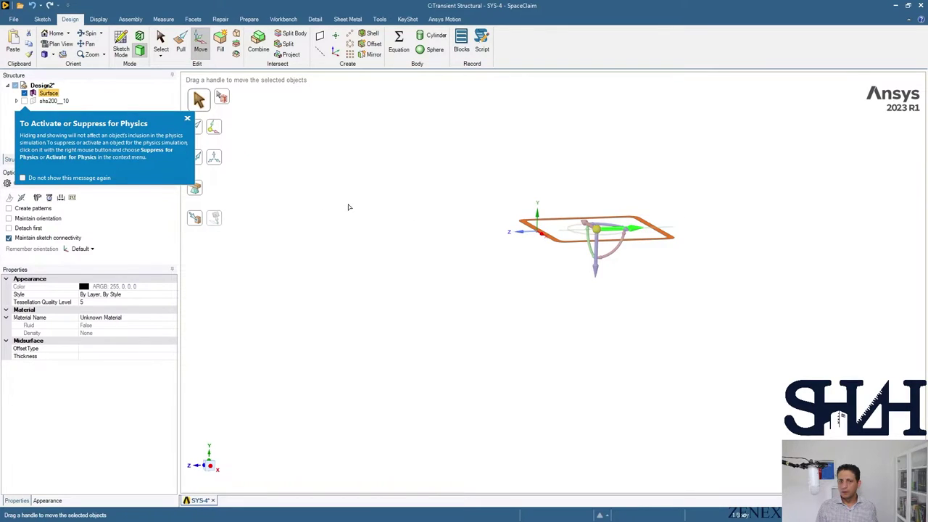
left_click(194, 218)
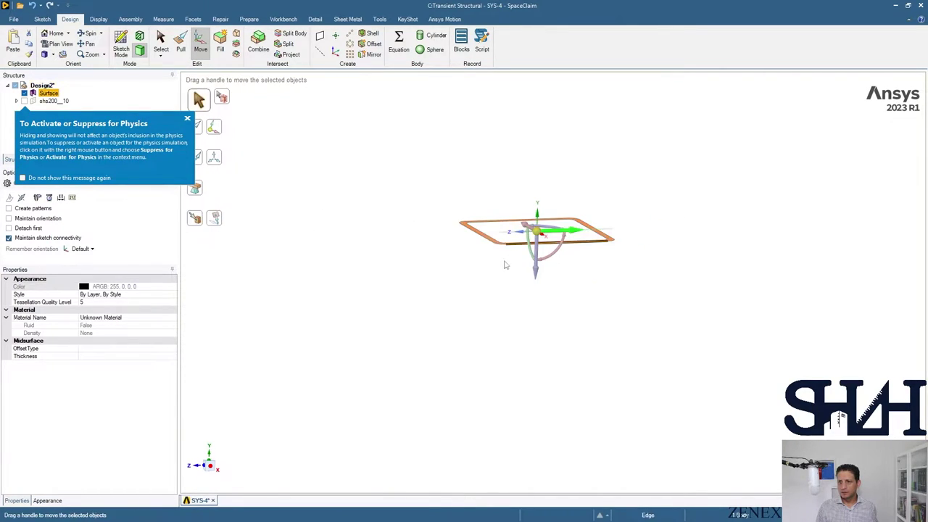
key("Escape")
middle_click_drag(480, 275, 351, 184)
left_click_drag(367, 184, 632, 339)
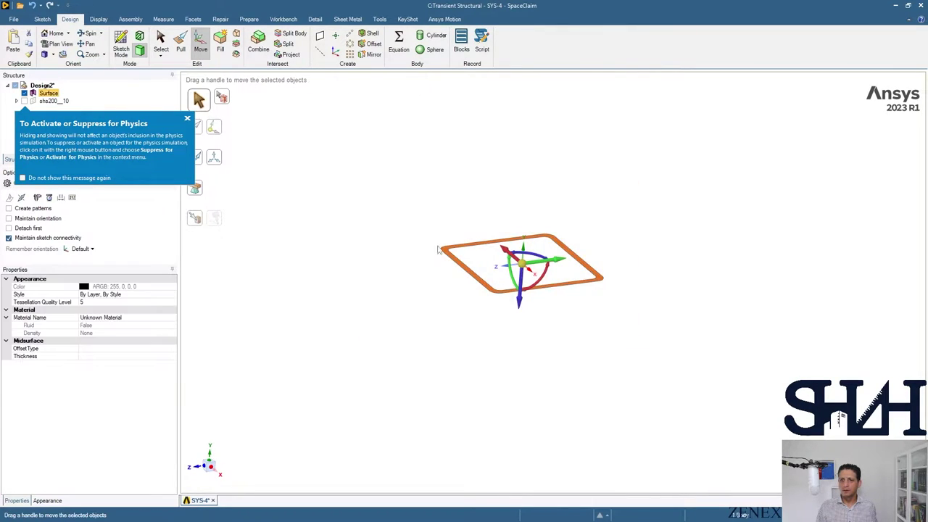
Colour the surface body green (ARGB 255, 143, 175, 143)
left_click(99, 19)
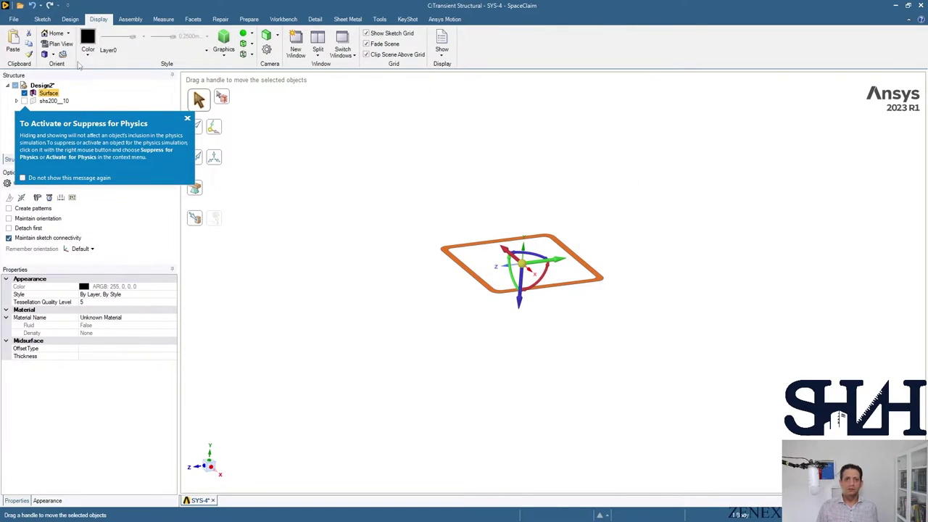
left_click(88, 42)
left_click(125, 93)
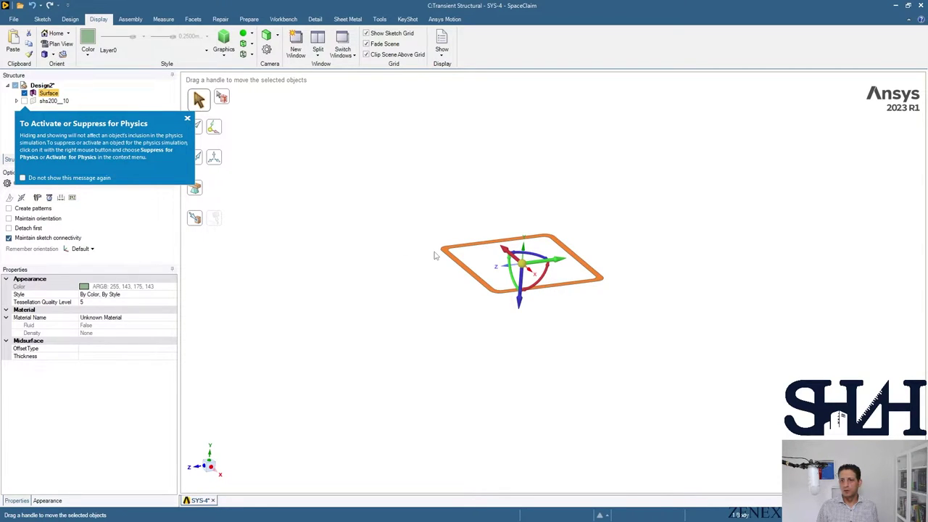
left_click(70, 19)
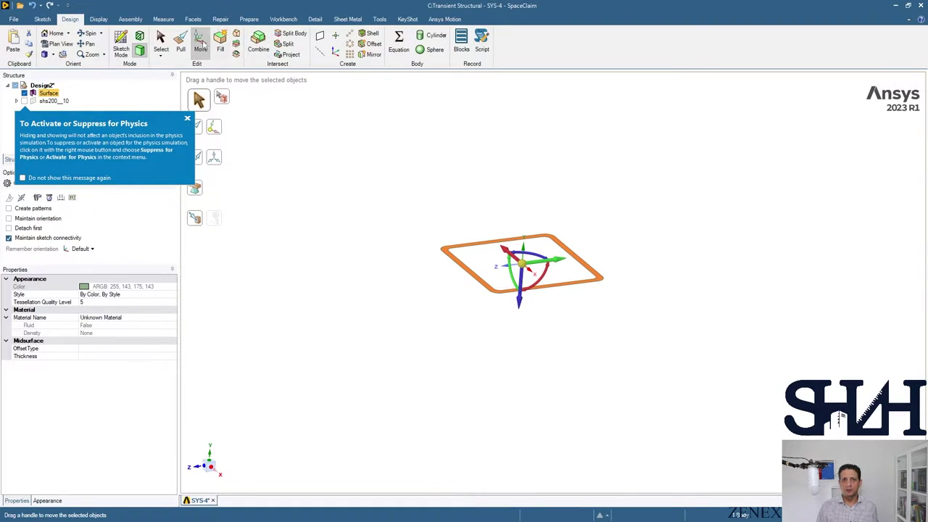
Pull the flat ring surface 3000 mm into a hollow SHS column
left_click(181, 43)
scroll(424, 250, "up", 5)
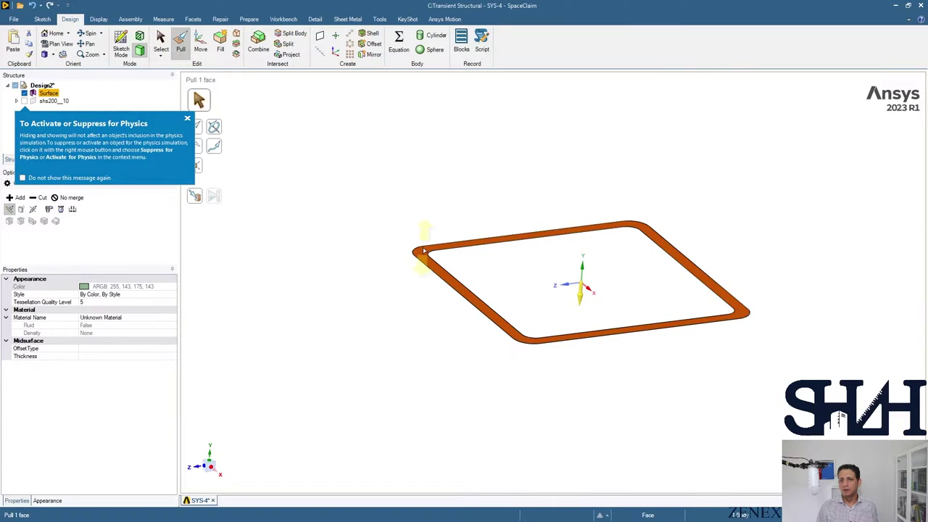
scroll(424, 251, "down", 5)
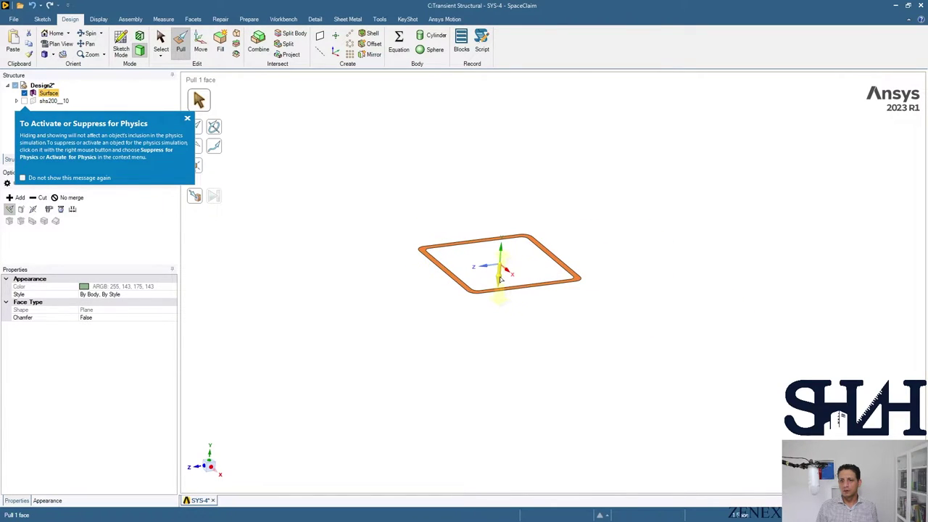
left_click_drag(500, 278, 377, 261)
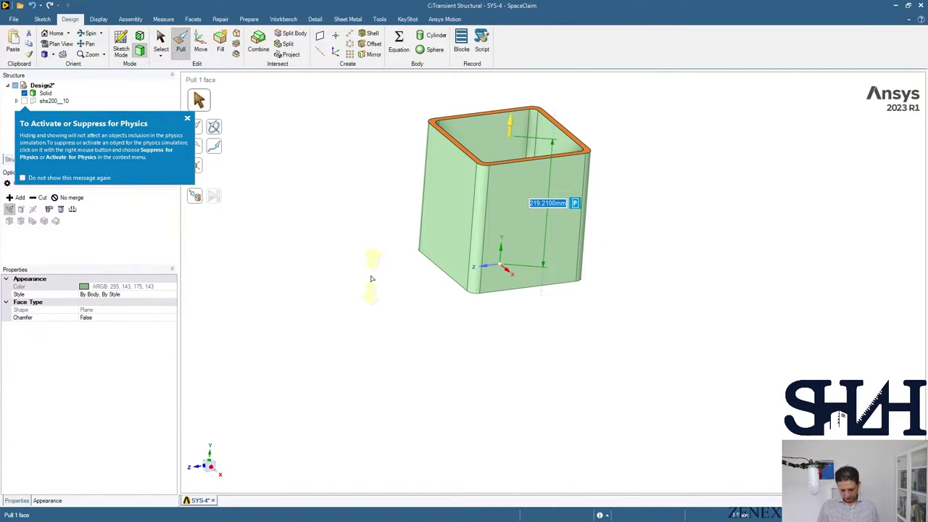
type("3000")
key("Return")
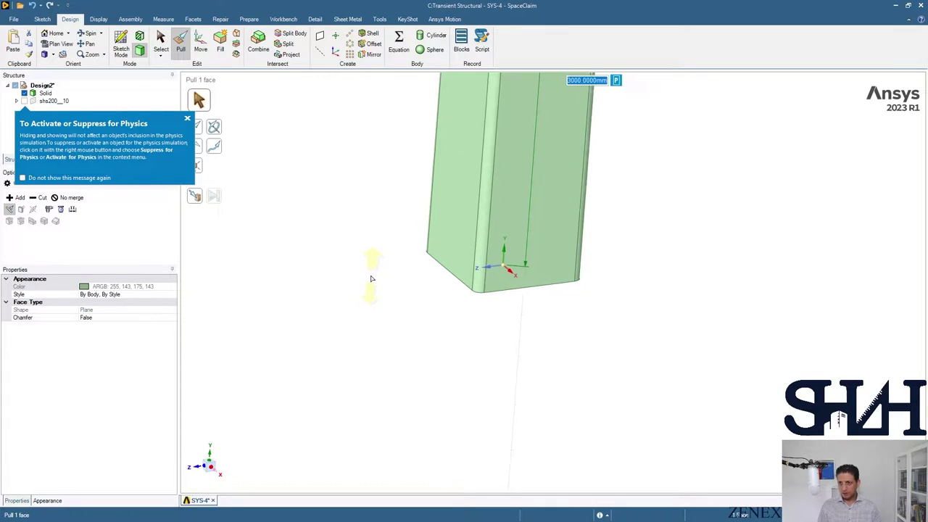
Fit the whole column in view and close the 'To Activate or Suppress for Physics' tip
scroll(384, 304, "down", 5)
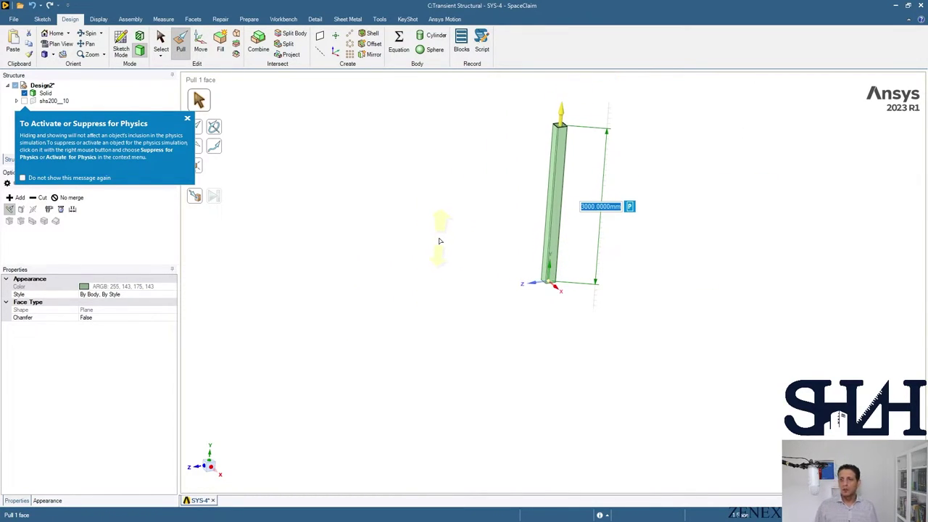
left_click(461, 242)
middle_click_drag(452, 217, 347, 266, "shift")
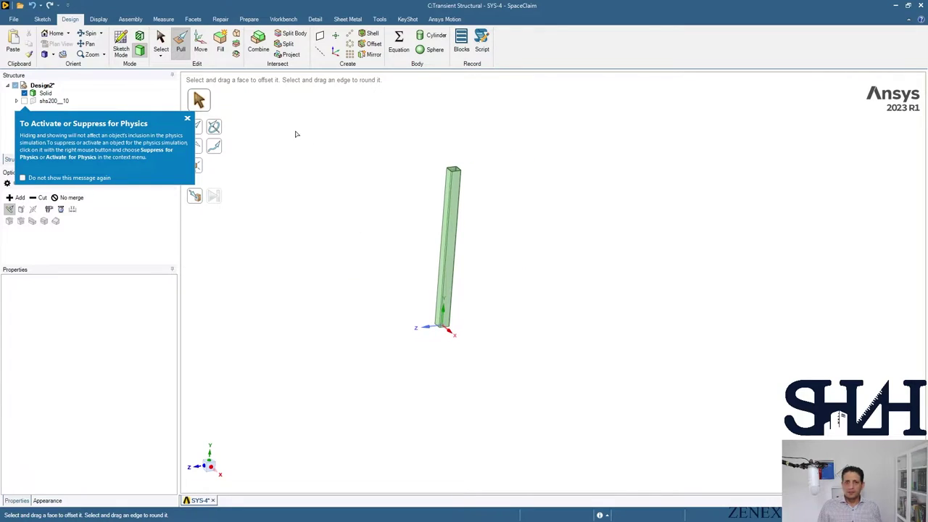
key("s")
left_click(187, 117)
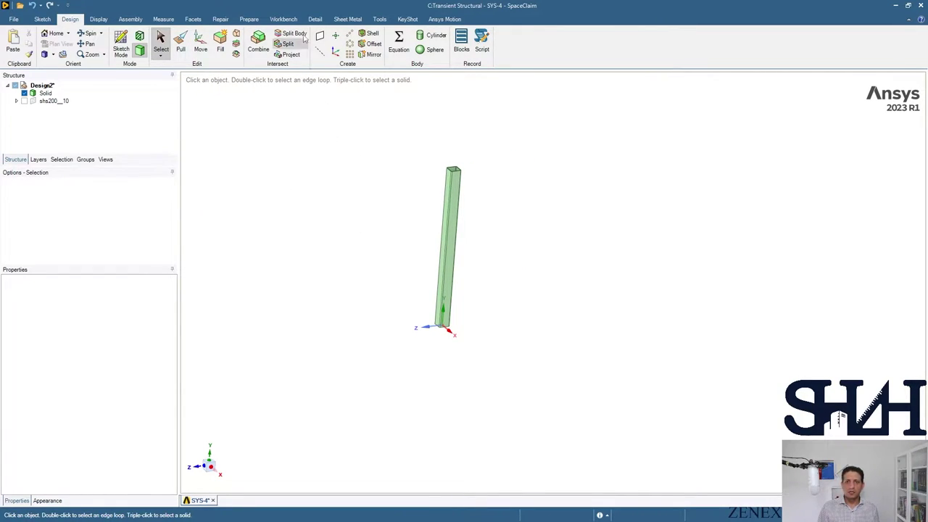
left_click(248, 19)
Create a Midsurface body from a pair of the column's offset 10 mm wall faces
left_click(80, 43)
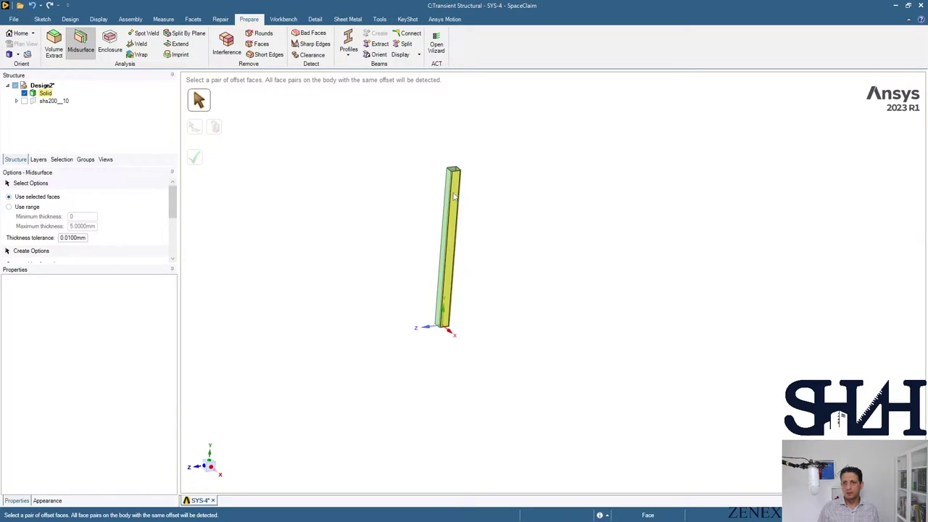
left_click(455, 205)
left_click(194, 157)
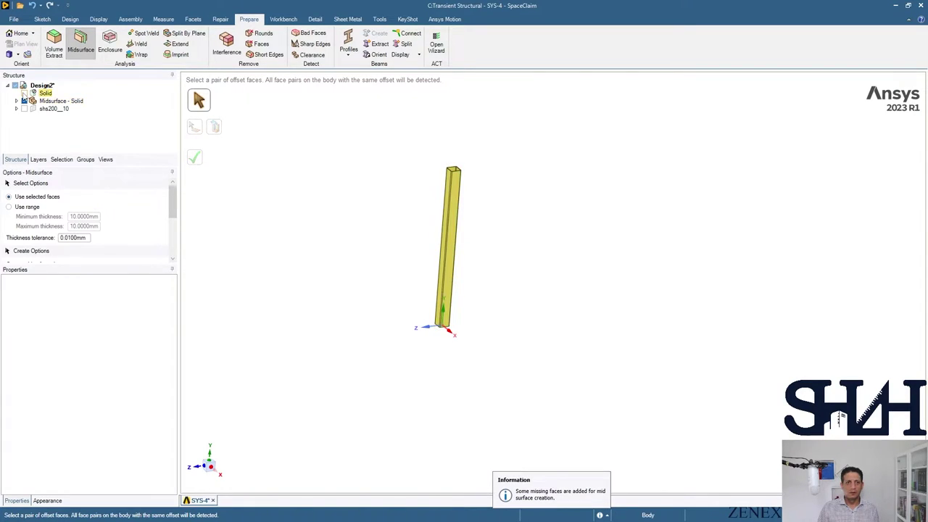
key("Escape")
scroll(445, 176, "up", 5)
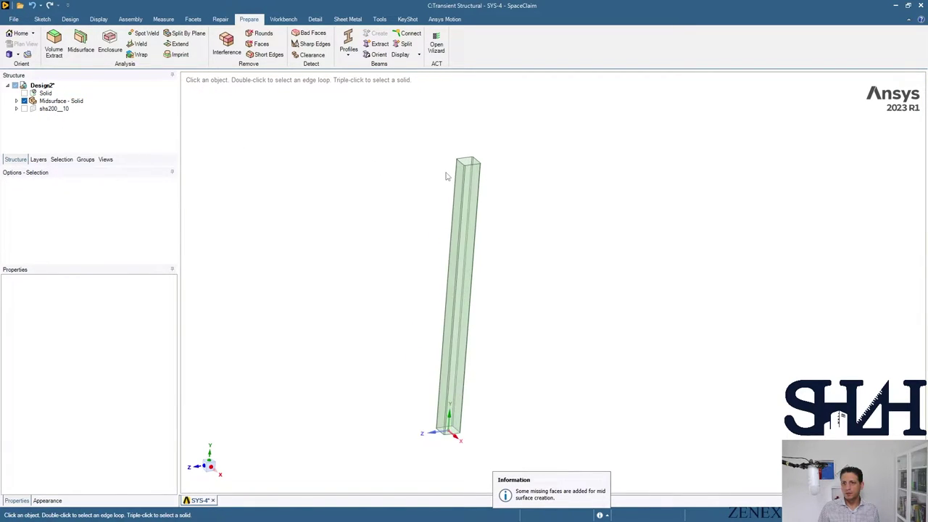
scroll(464, 152, "down", 6)
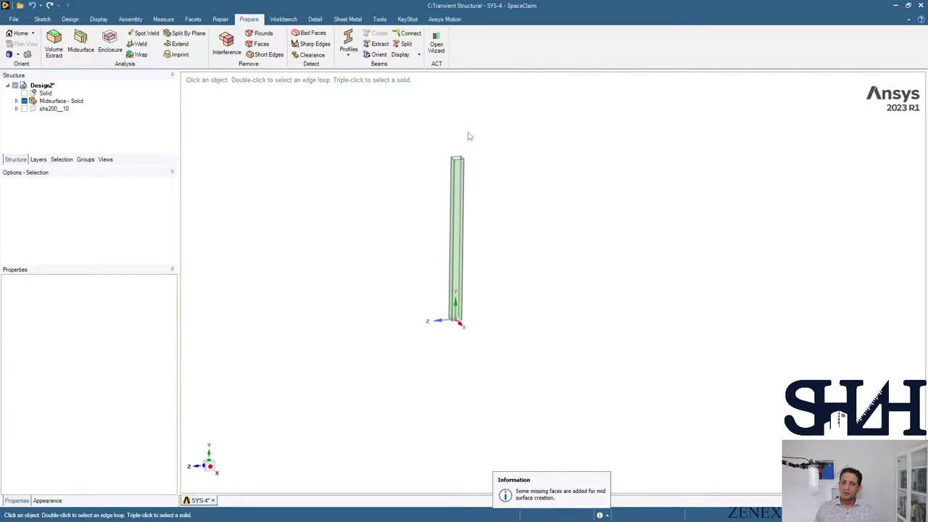
middle_click_drag(418, 163, 443, 178)
scroll(443, 180, "up", 3)
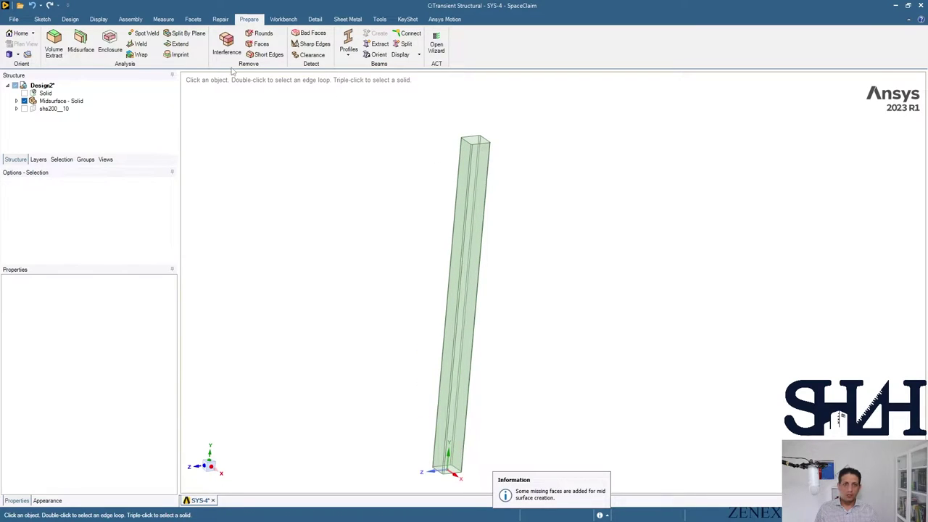
left_click(70, 18)
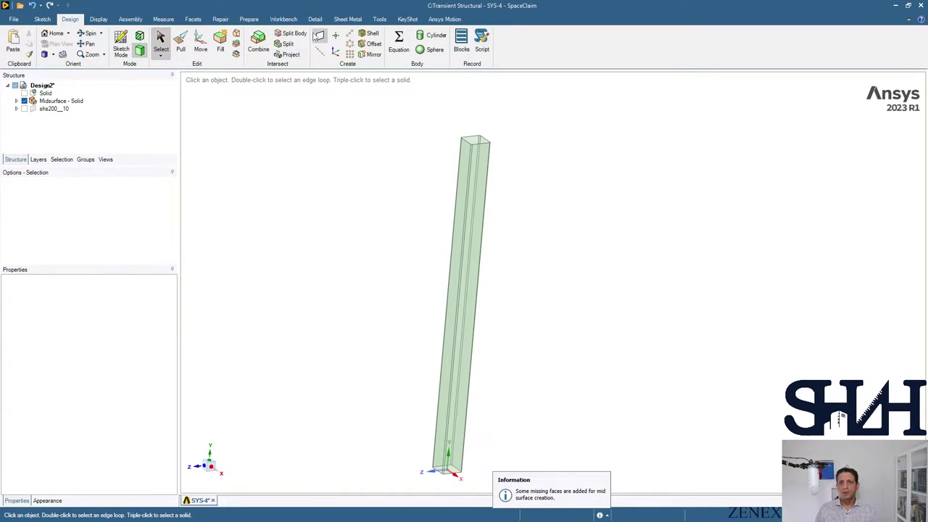
Place a datum plane at the column top and move it down 79.76 mm
left_click(319, 34)
scroll(466, 114, "up", 3)
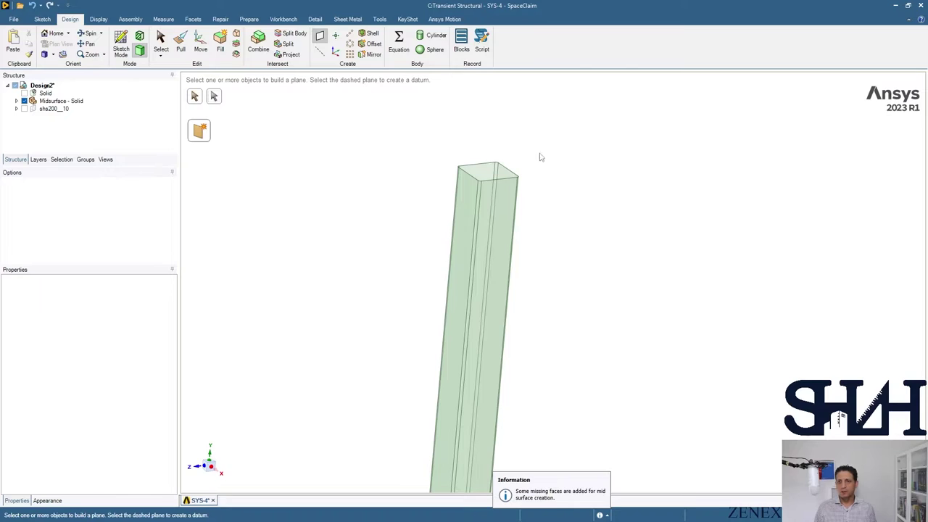
left_click(498, 183)
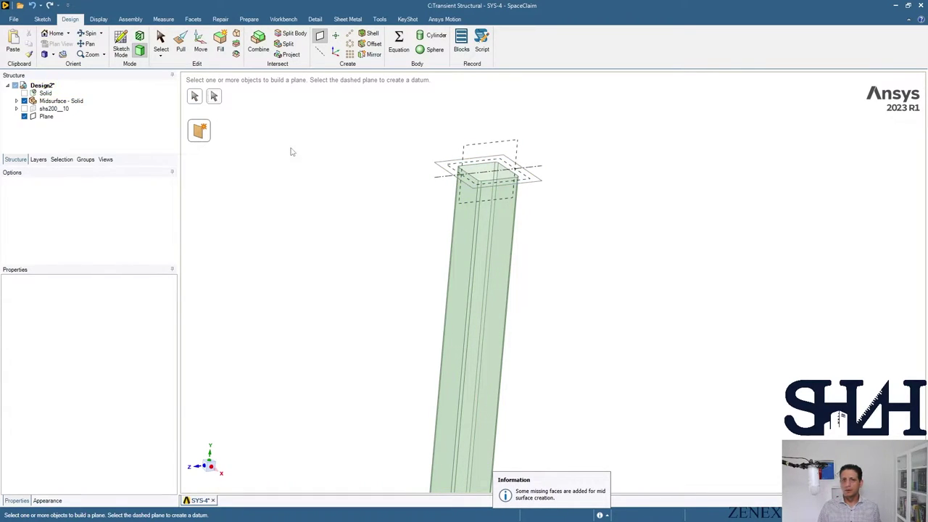
key("Escape")
key("m")
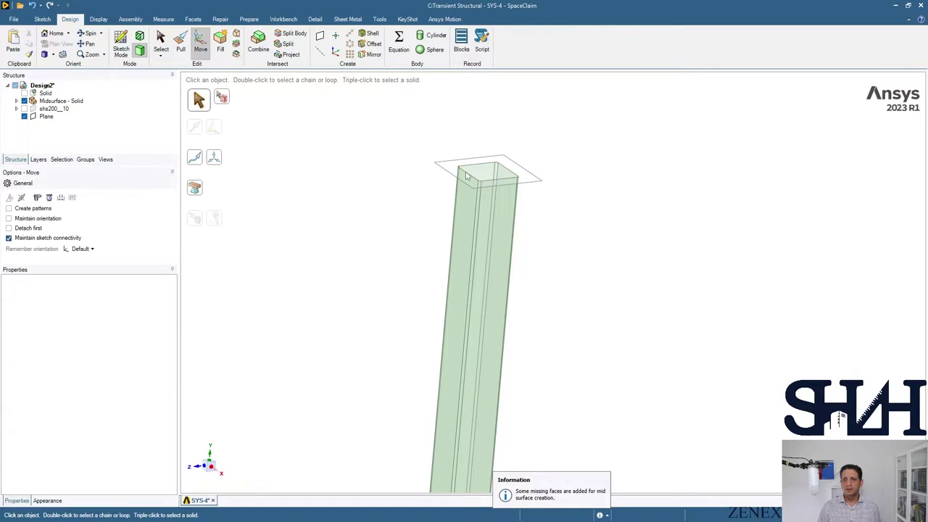
left_click(452, 163)
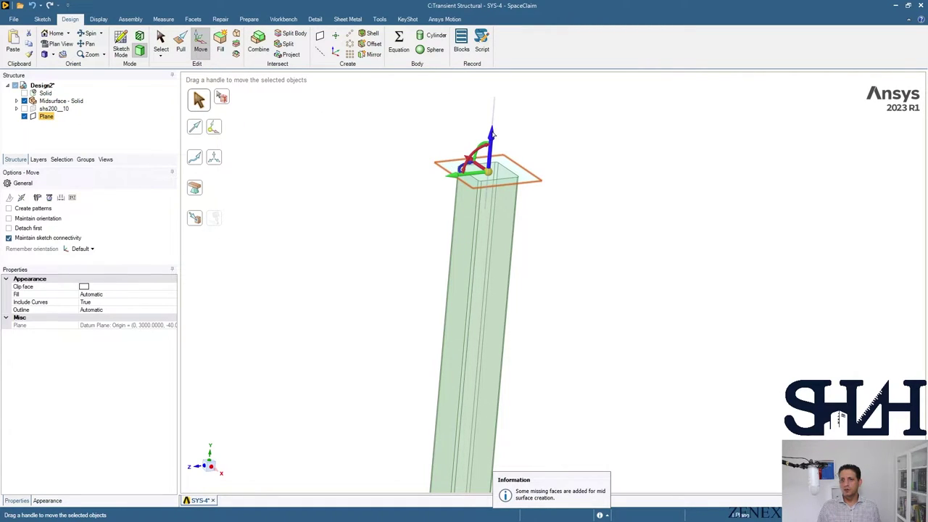
left_click_drag(492, 134, 489, 151)
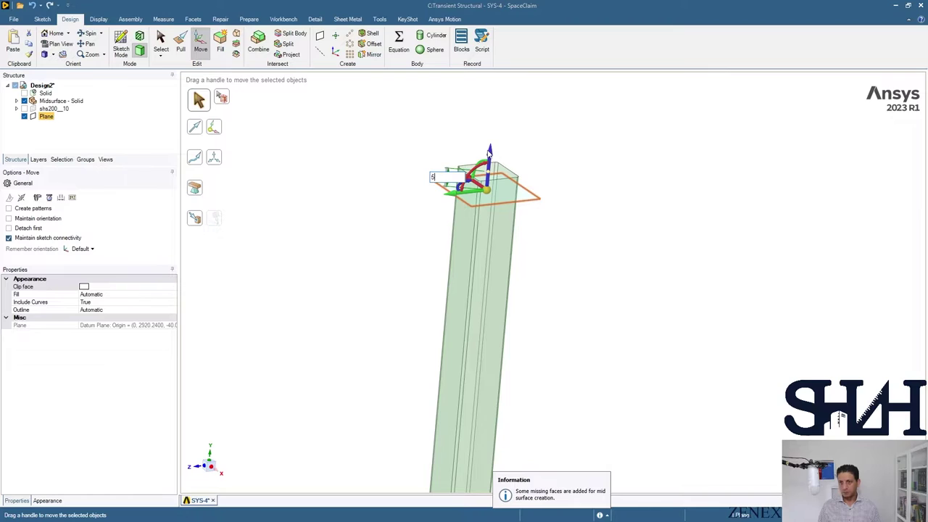
left_click(392, 185)
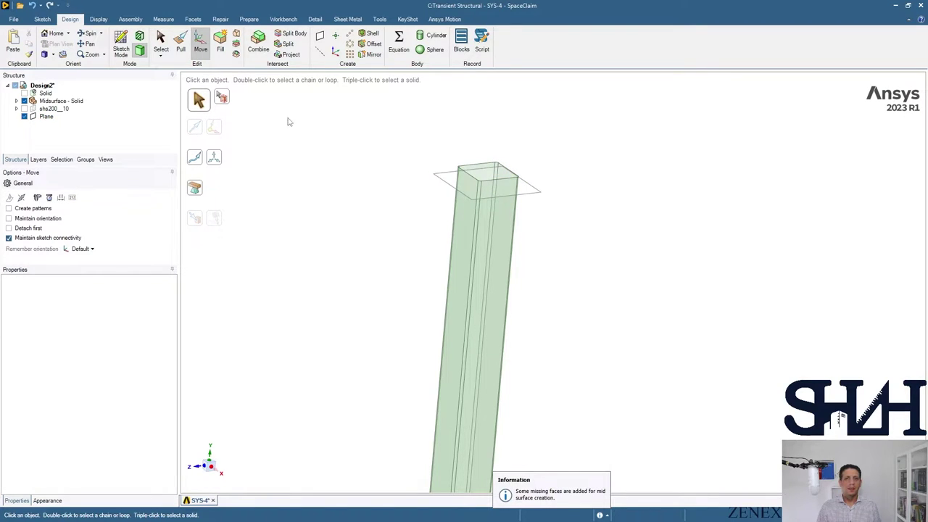
Split the midsurface column with the datum plane, then hide the plane
left_click(291, 33)
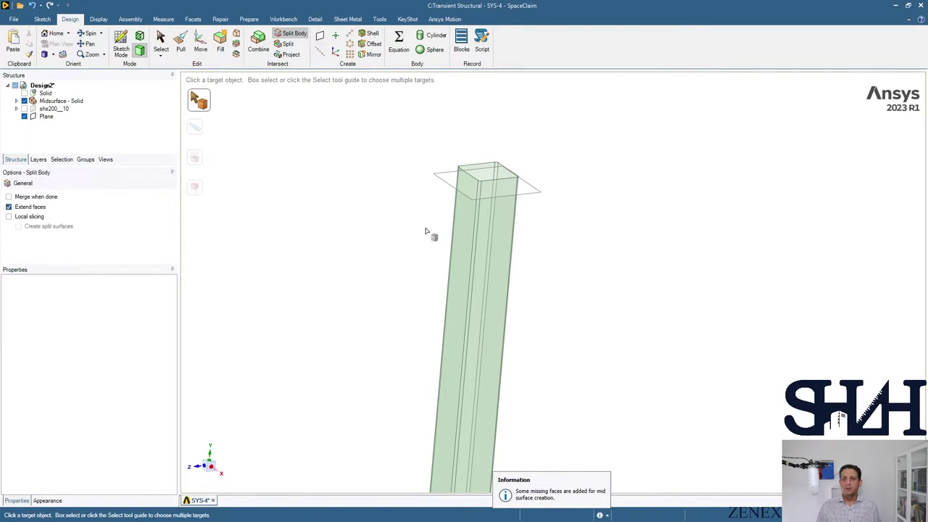
left_click(448, 190)
key("Escape")
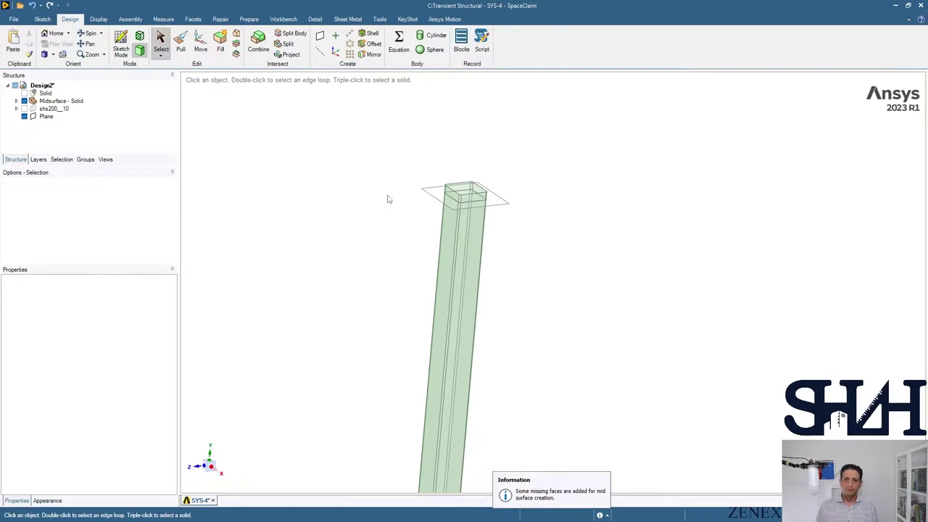
left_click(25, 116)
scroll(311, 215, "down", 3)
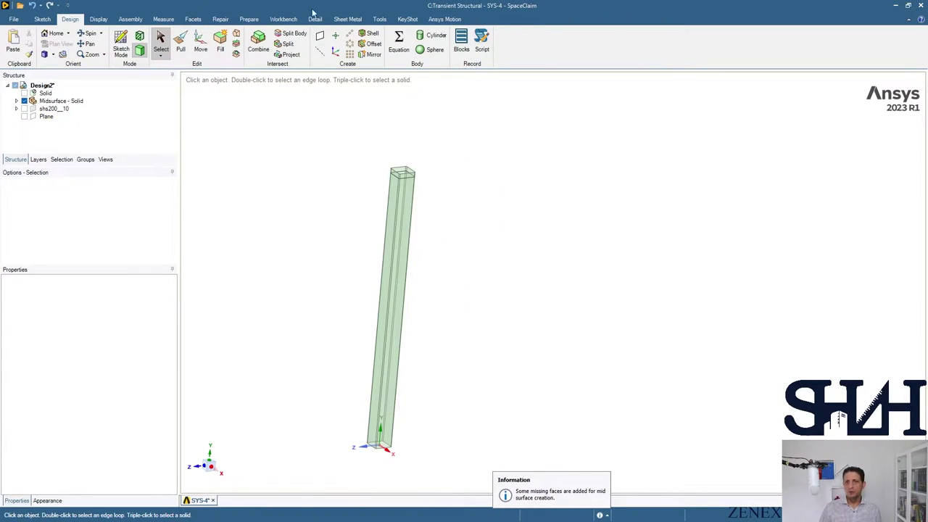
Share the 8 coincident edges, close SpaceClaim saving the design, and open Model C4 in Mechanical
left_click(283, 19)
left_click(263, 46)
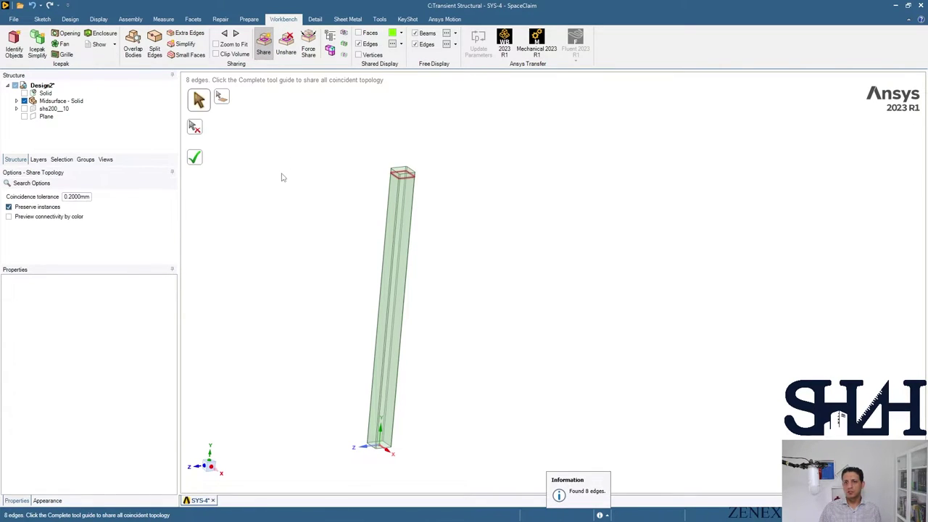
key("Return")
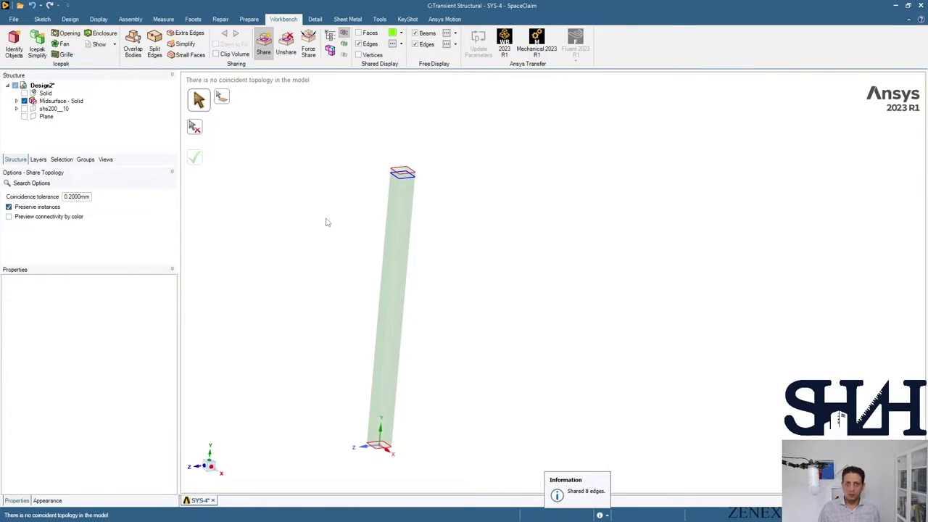
middle_click_drag(326, 223, 313, 237)
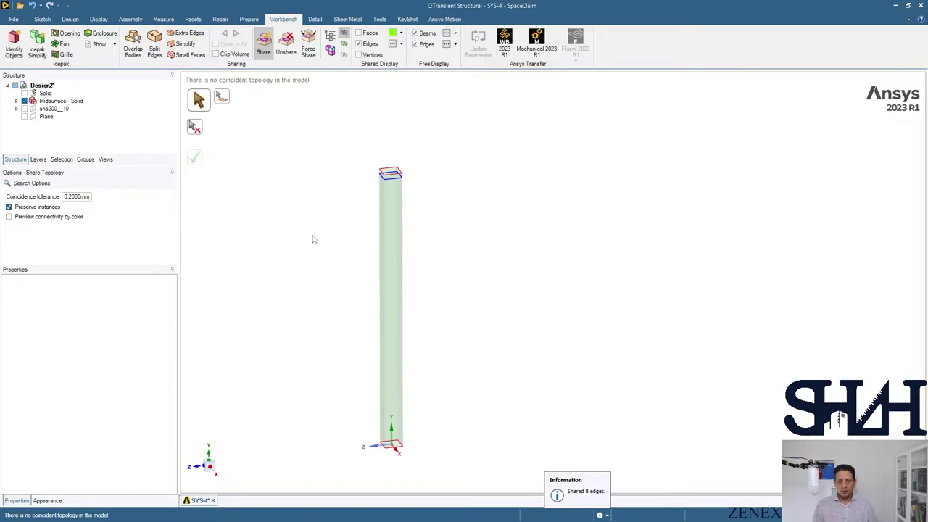
left_click(921, 5)
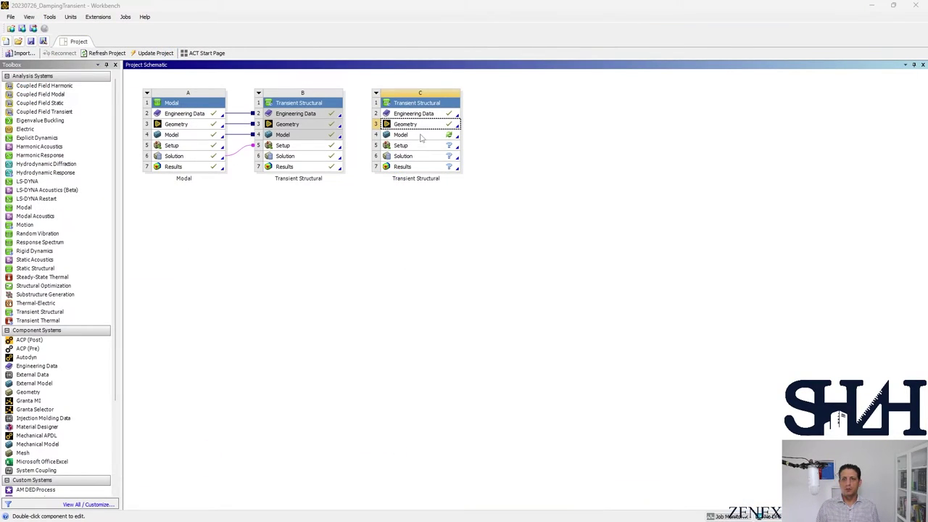
double_click(421, 138)
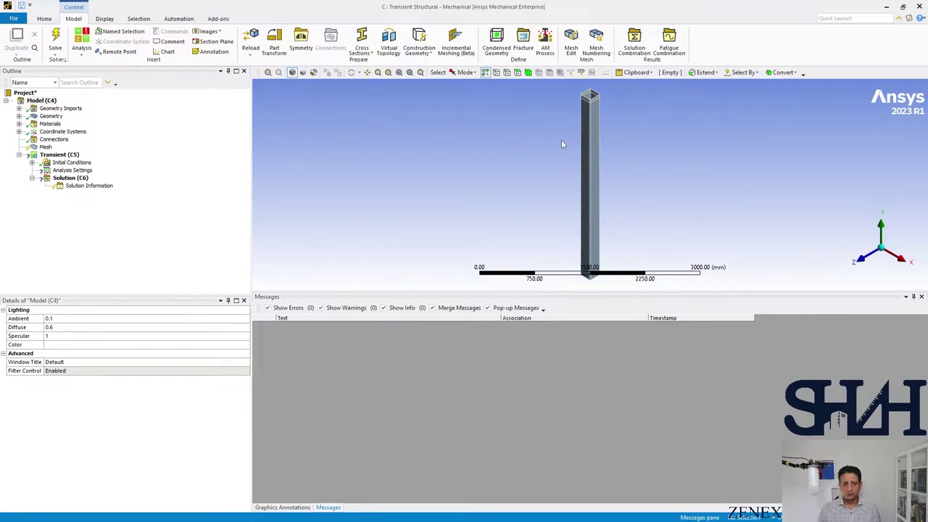
Expand the Geometry branch to list the Midsurface - Solid body
middle_click_drag(558, 141, 387, 145, "ctrl")
scroll(449, 152, "down", 2)
scroll(448, 152, "up", 2)
scroll(424, 141, "down", 1)
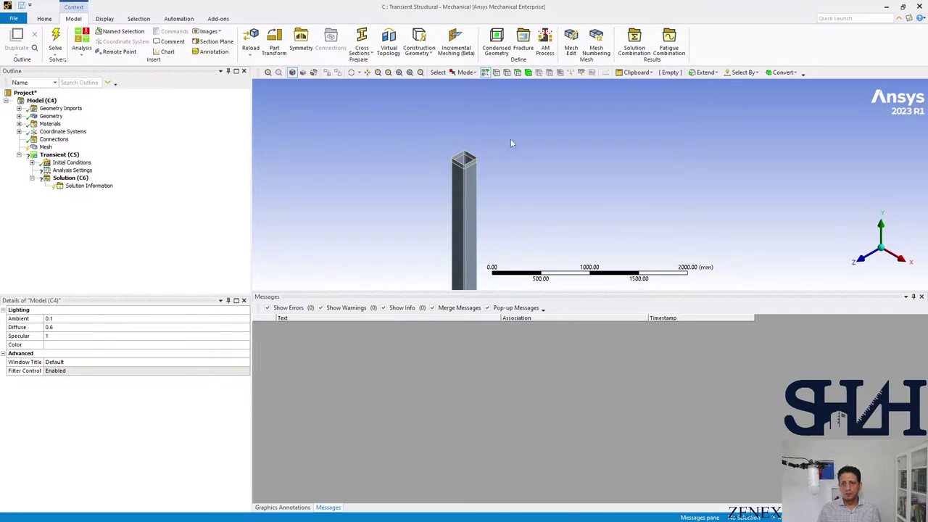
left_click(19, 116)
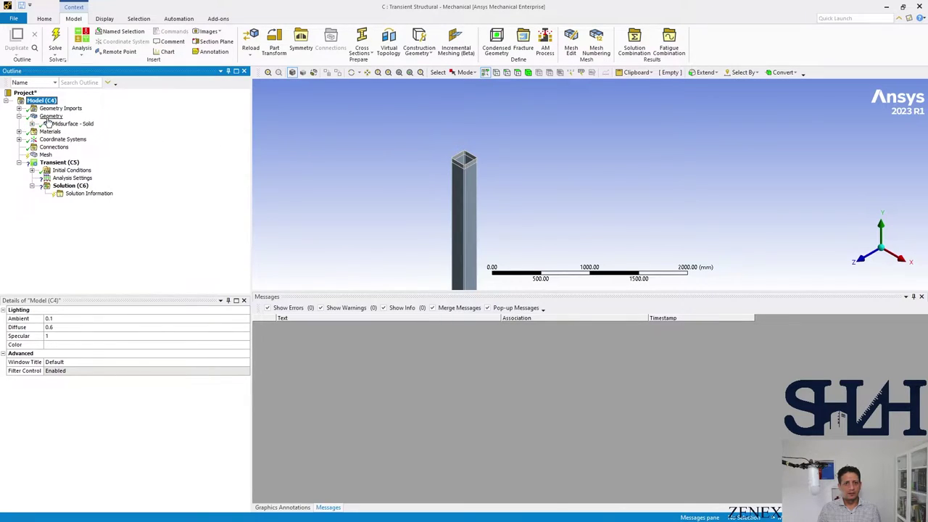
Insert a Point Mass located on the box-selected top faces of the column
left_click(32, 124)
right_click(50, 117)
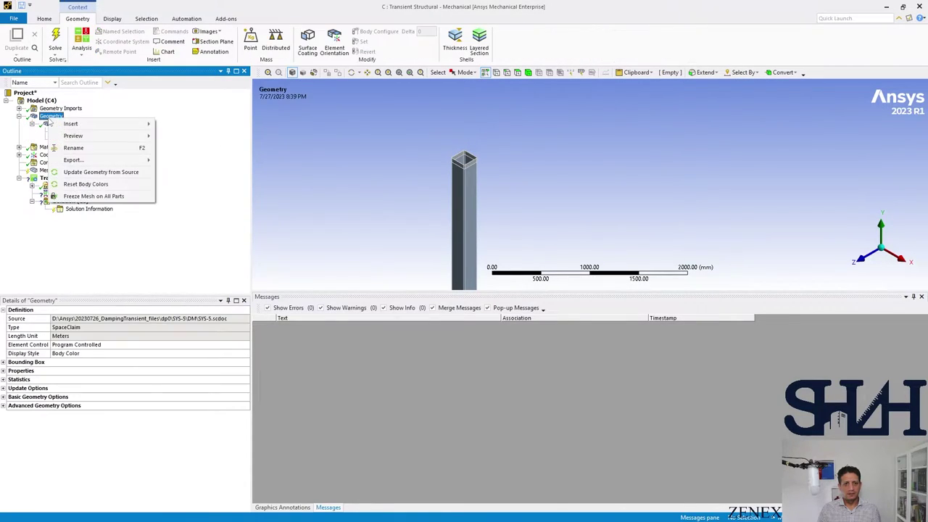
mouse_move(88, 127)
left_click(185, 135)
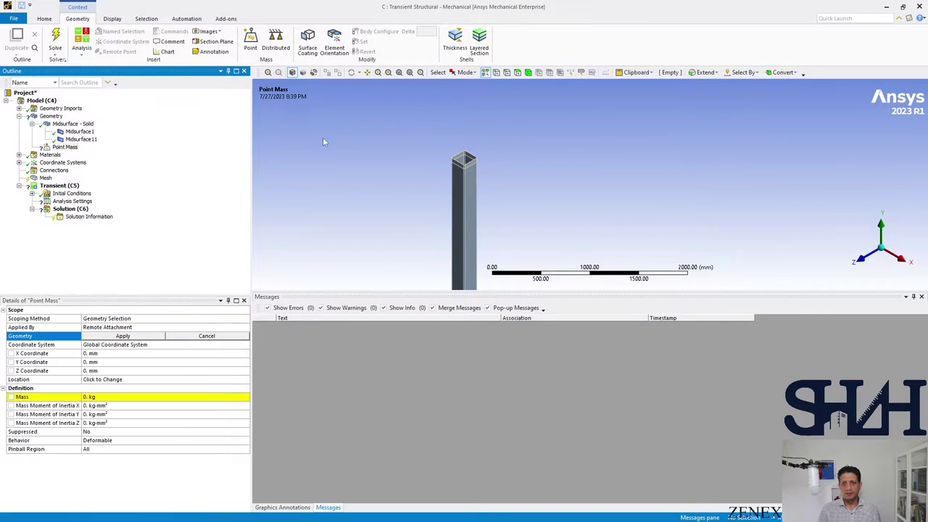
left_click(466, 73)
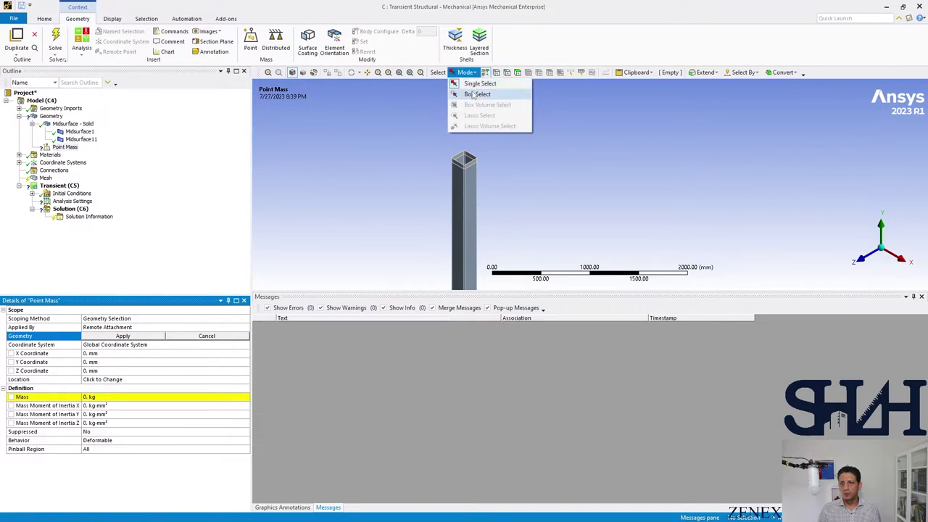
left_click(478, 97)
left_click_drag(421, 130, 509, 201)
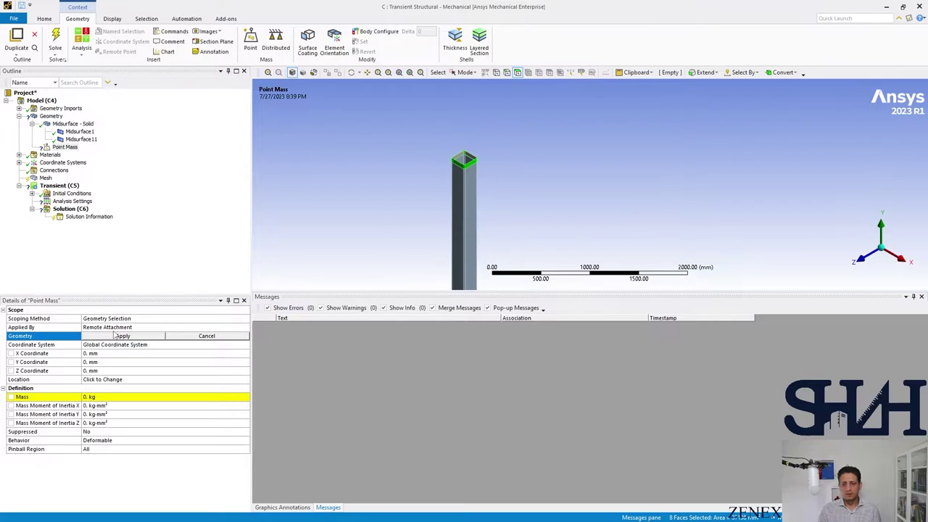
left_click(113, 337)
Set the point mass to 1000 kg and collapse the Geometry branch
left_click(101, 397)
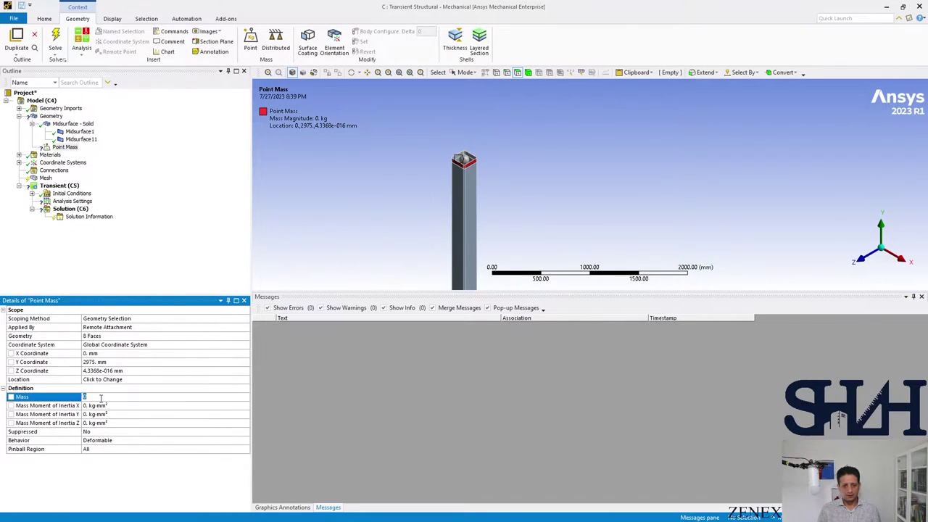
type("100")
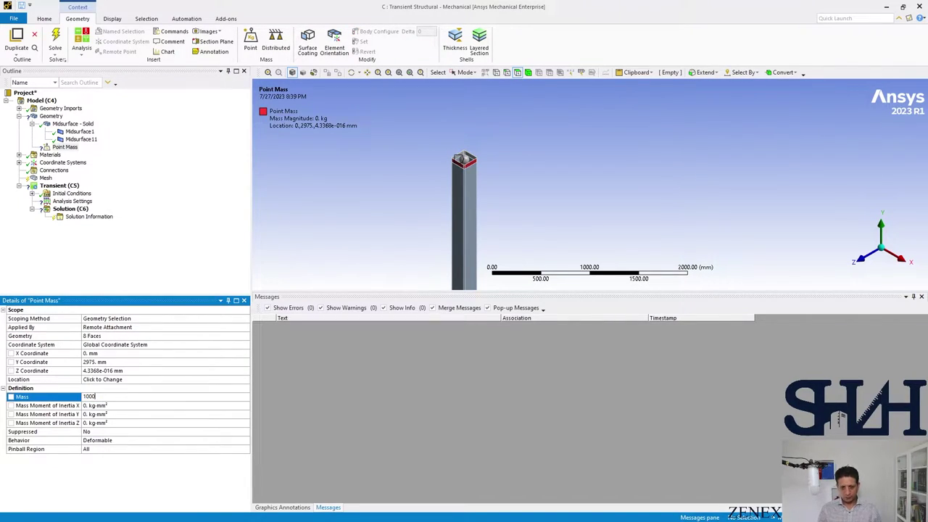
type("0")
key("Return")
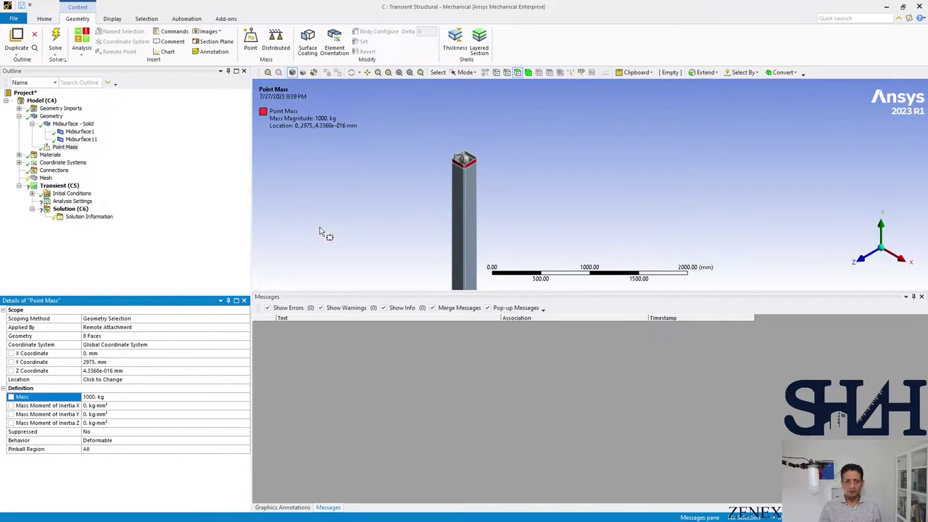
left_click(32, 124)
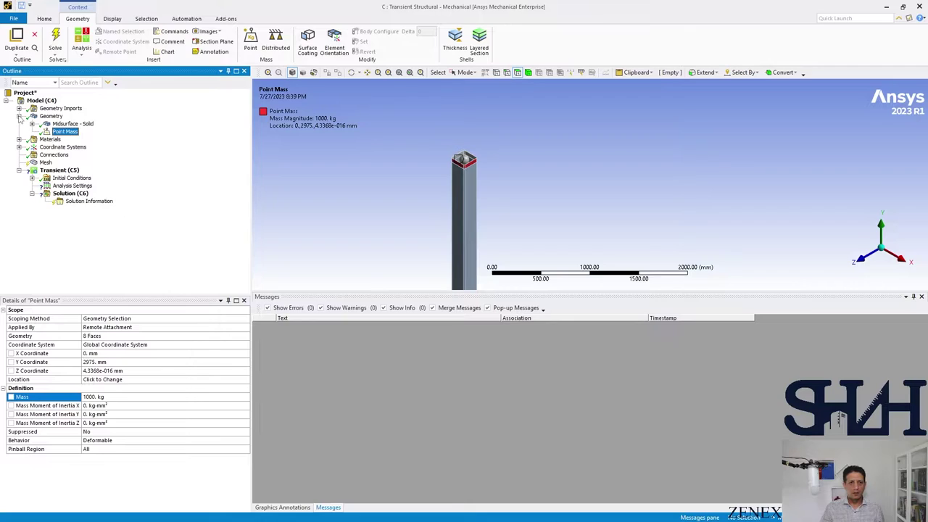
left_click(19, 116)
right_click(45, 148)
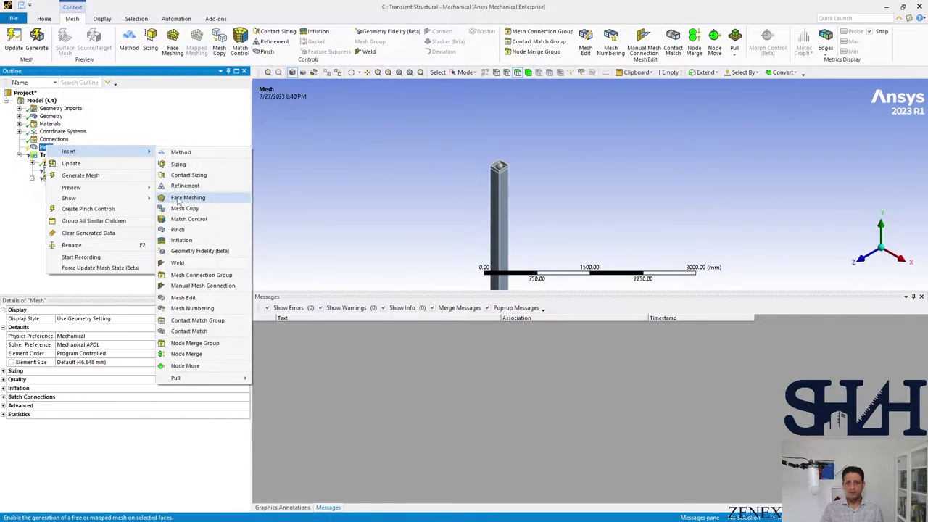
Add a Face Meshing control scoped to all 16 column faces
left_click(179, 199)
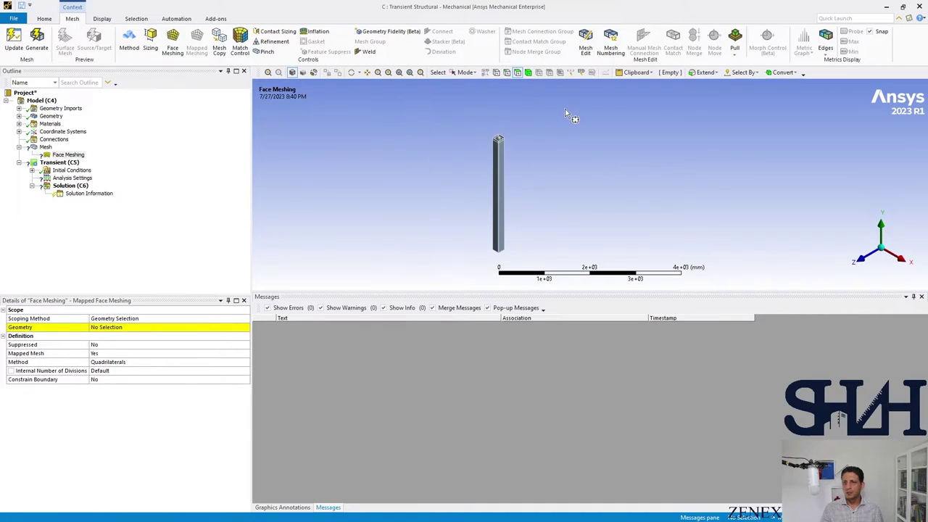
left_click_drag(543, 108, 468, 190)
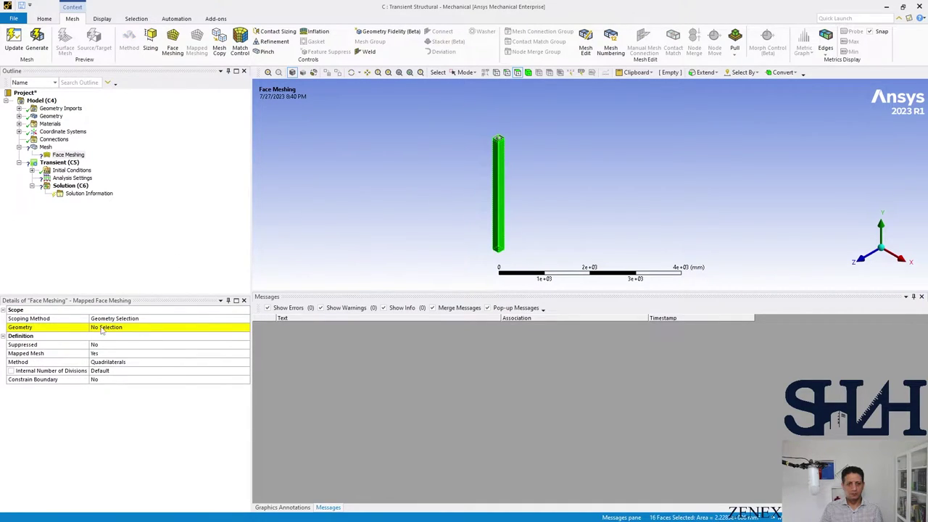
left_click(103, 328)
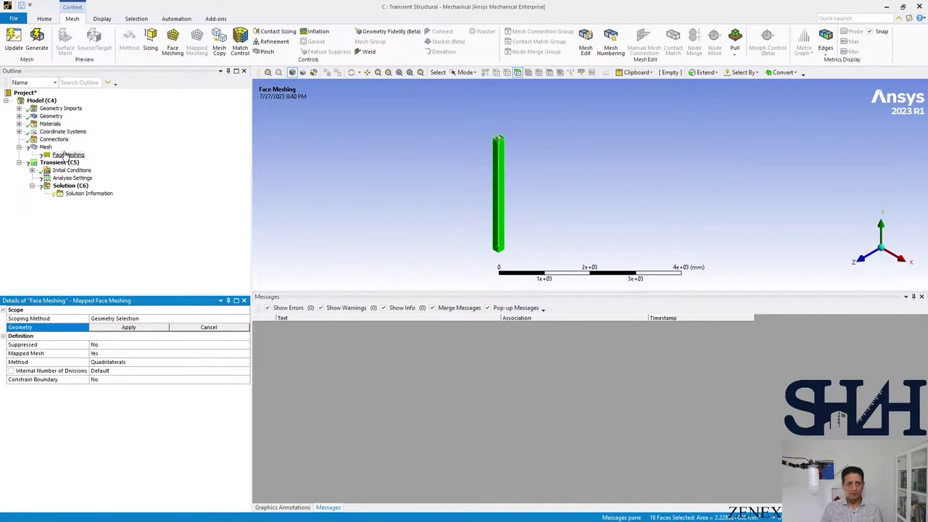
left_click(116, 328)
Set the mesh element size to 40 mm
left_click(46, 147)
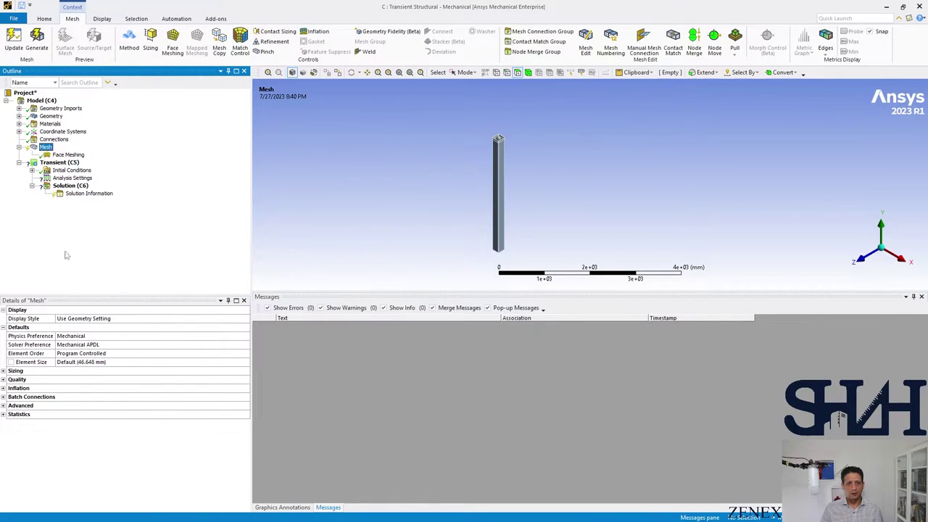
left_click(80, 362)
type("4")
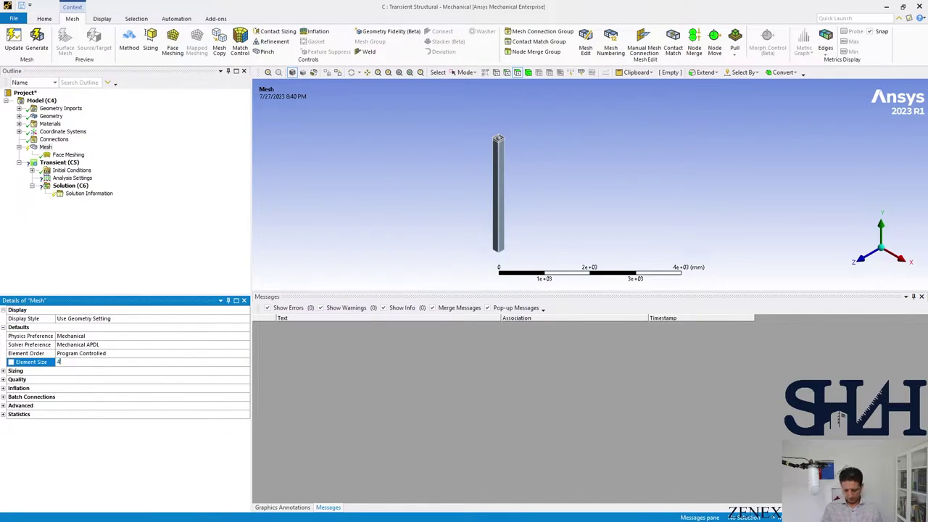
type("0")
key("Return")
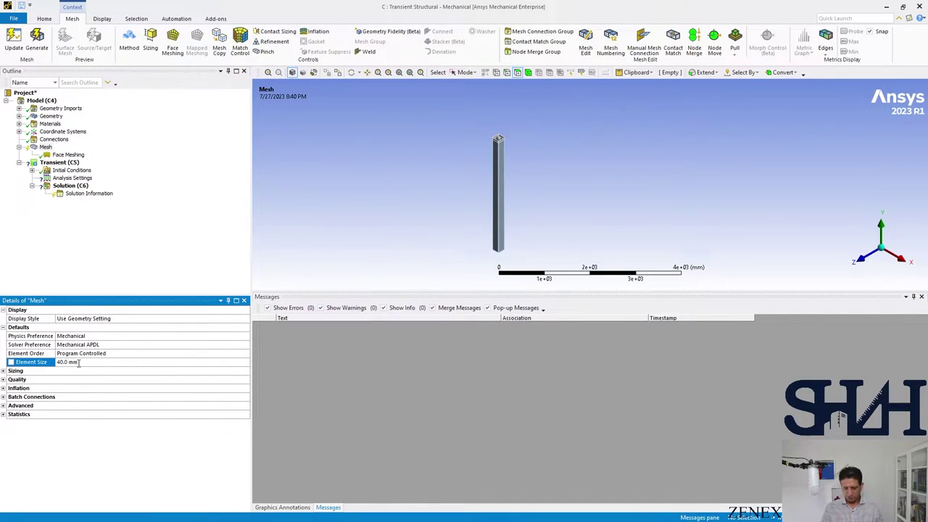
Generate the mesh and inspect the meshed column, including its open top
right_click(49, 148)
left_click(91, 178)
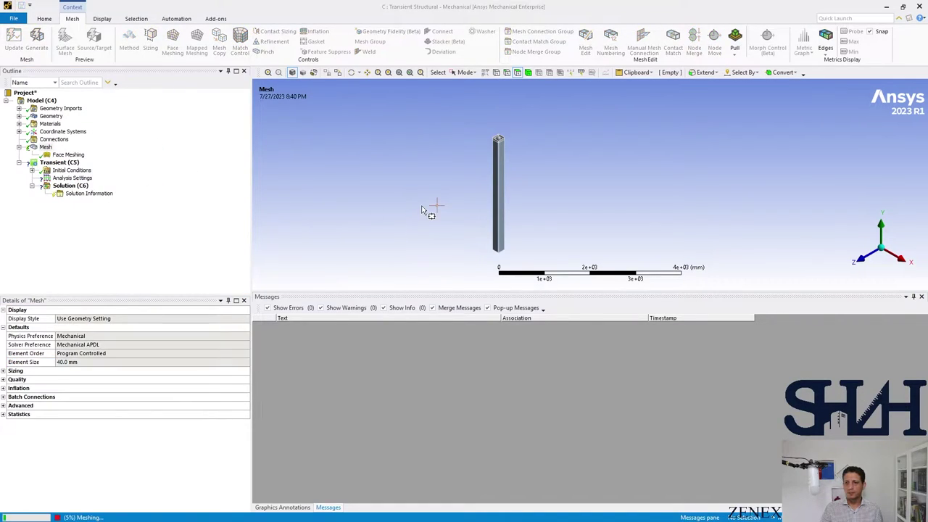
left_click_drag(431, 291, 431, 409)
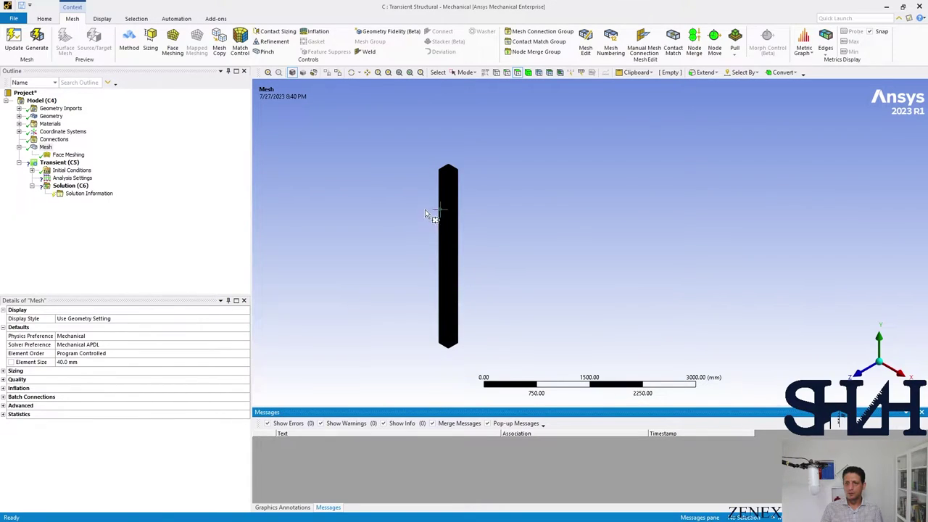
middle_click_drag(426, 214, 573, 240)
scroll(573, 242, "up", 3)
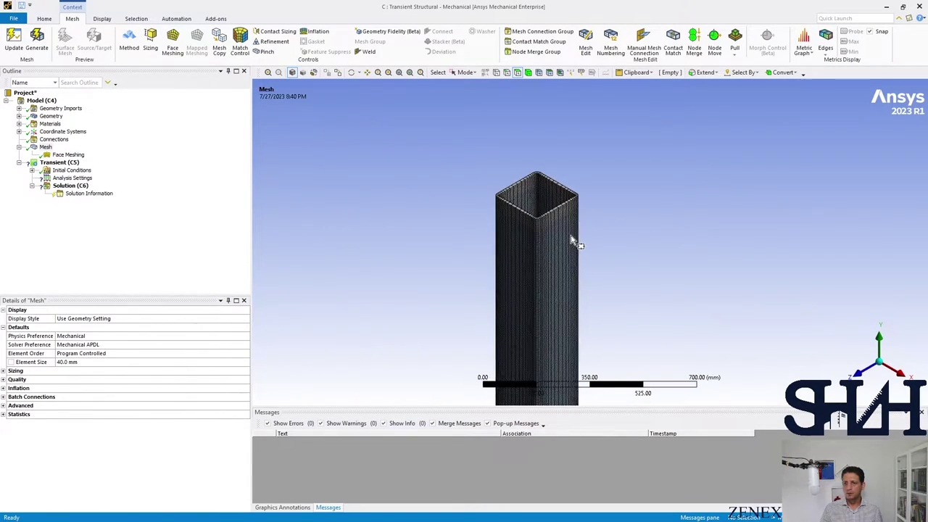
scroll(572, 241, "down", 5)
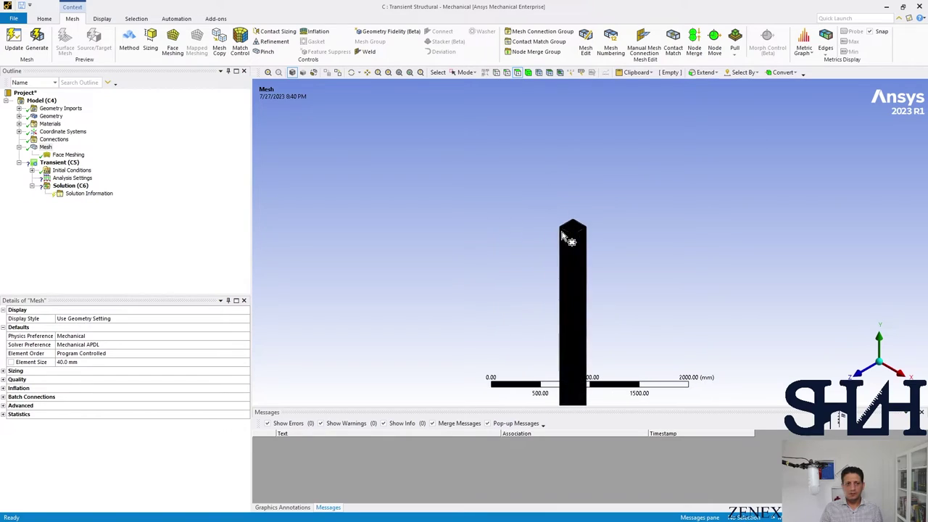
scroll(549, 230, "down", 2)
middle_click_drag(548, 230, 505, 201, "ctrl")
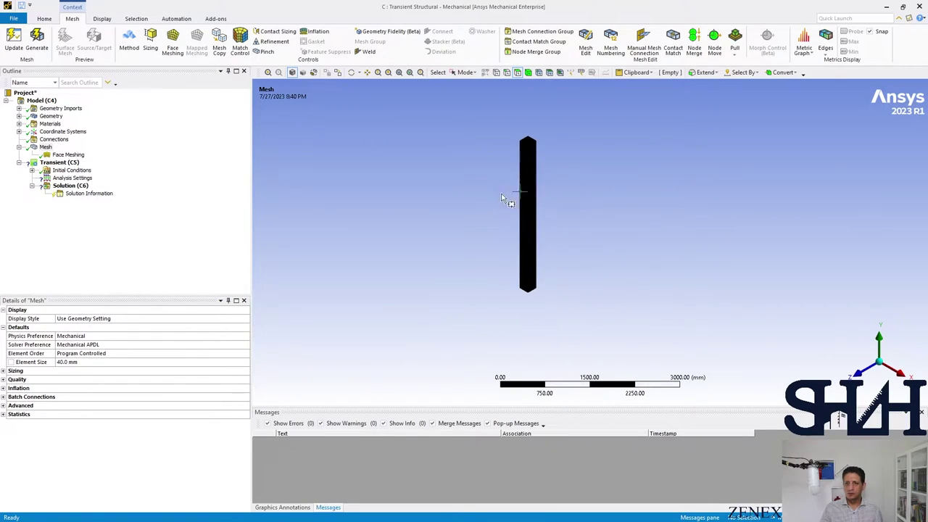
Add a Fixed Support to Transient (C5) scoped to the column's 8 bottom-end edges
right_click(77, 164)
mouse_move(100, 169)
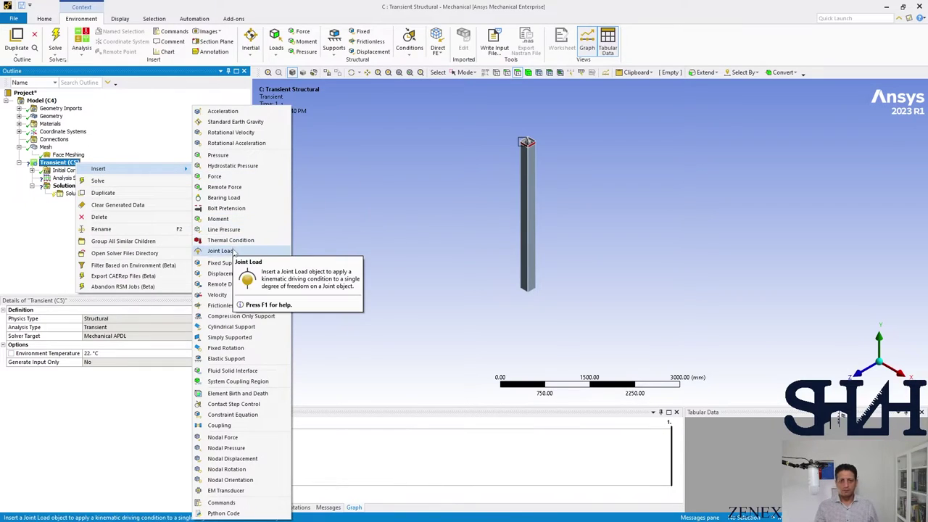
left_click(221, 262)
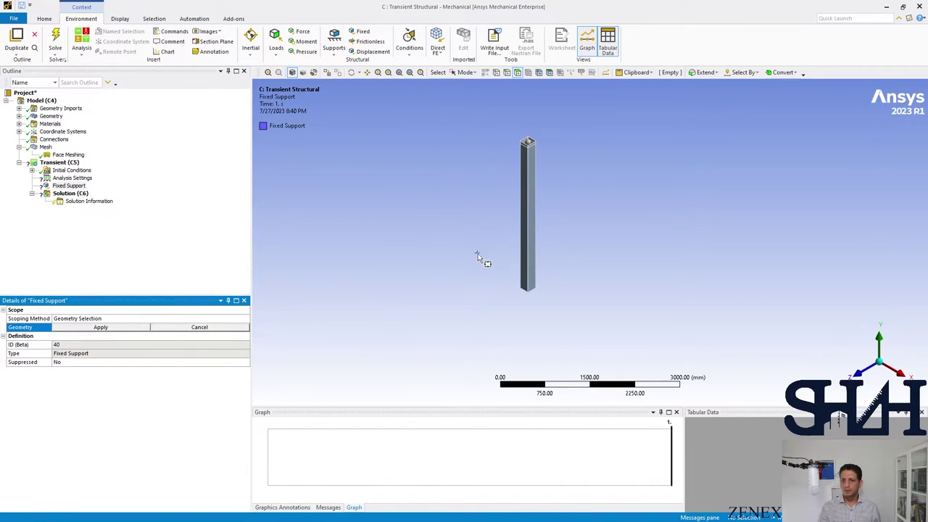
left_click(506, 72)
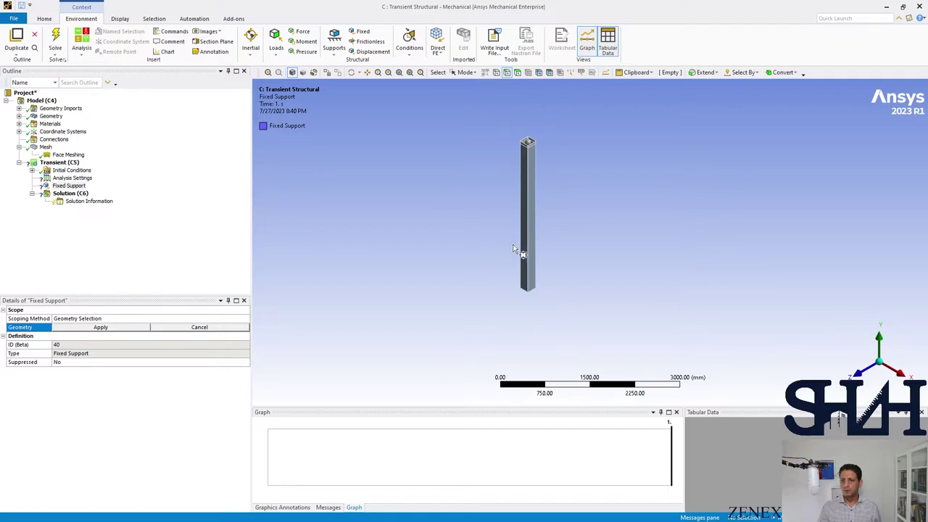
left_click_drag(500, 251, 527, 291)
left_click(80, 327)
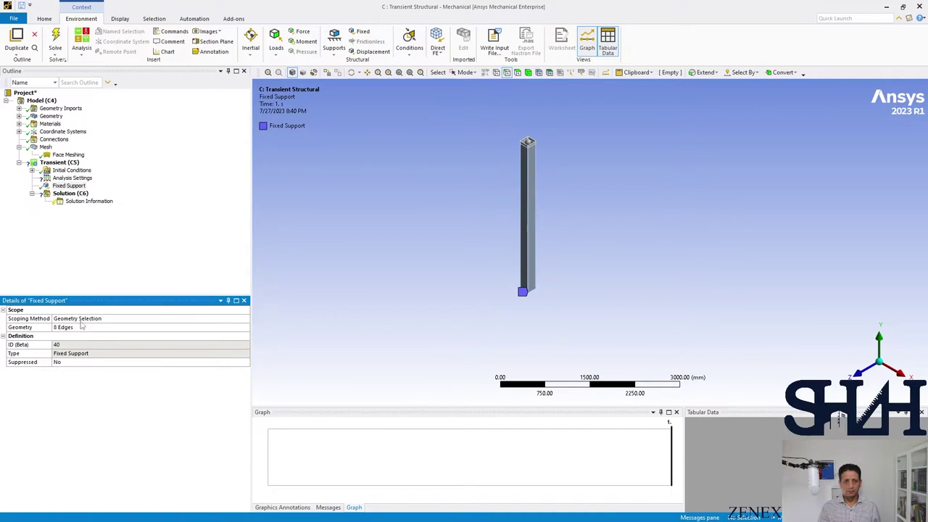
left_click(71, 177)
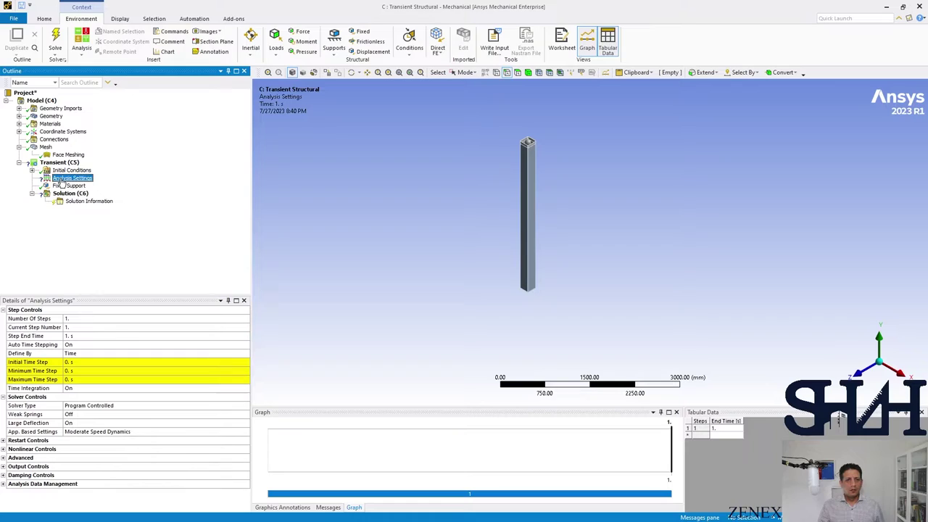
Use 5 load steps, all defined by substeps with 20 minimum and 100 maximum
left_click(95, 317)
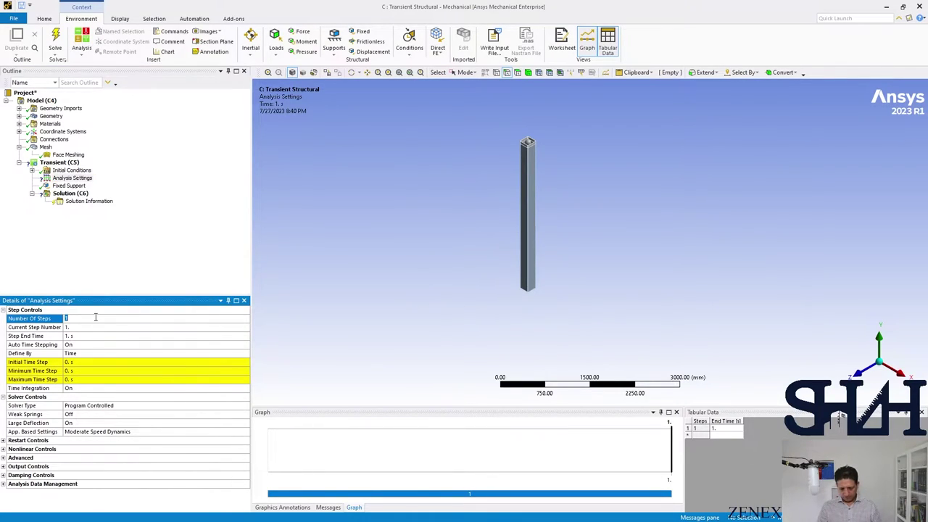
type("5")
key("Return")
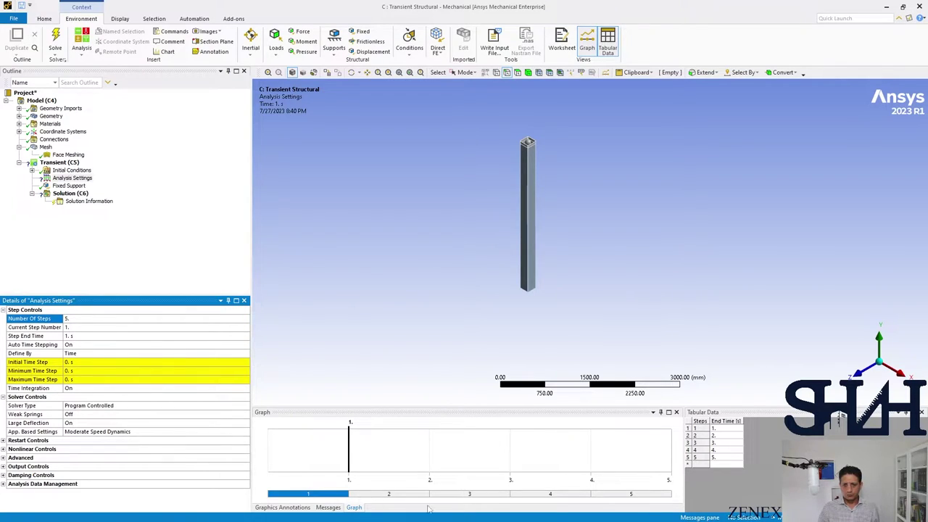
left_click(600, 496, "shift")
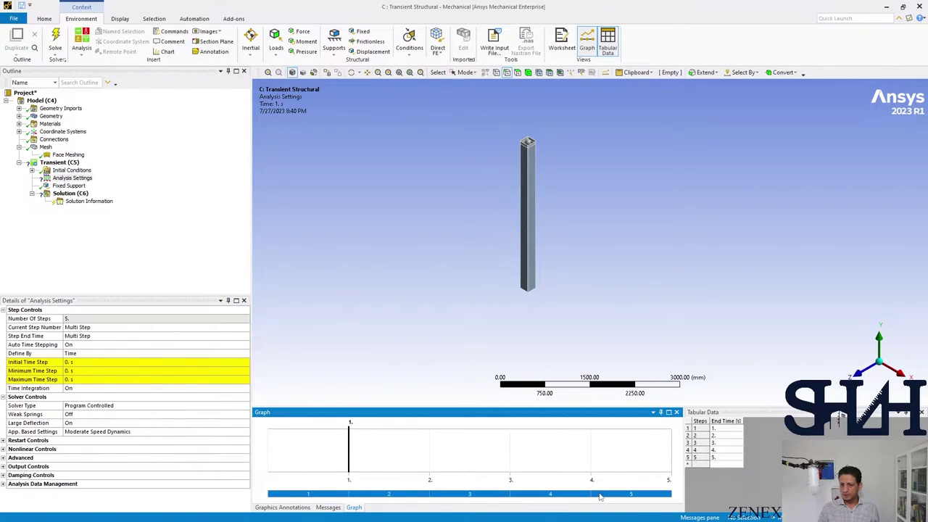
left_click(88, 353)
double_click(88, 354)
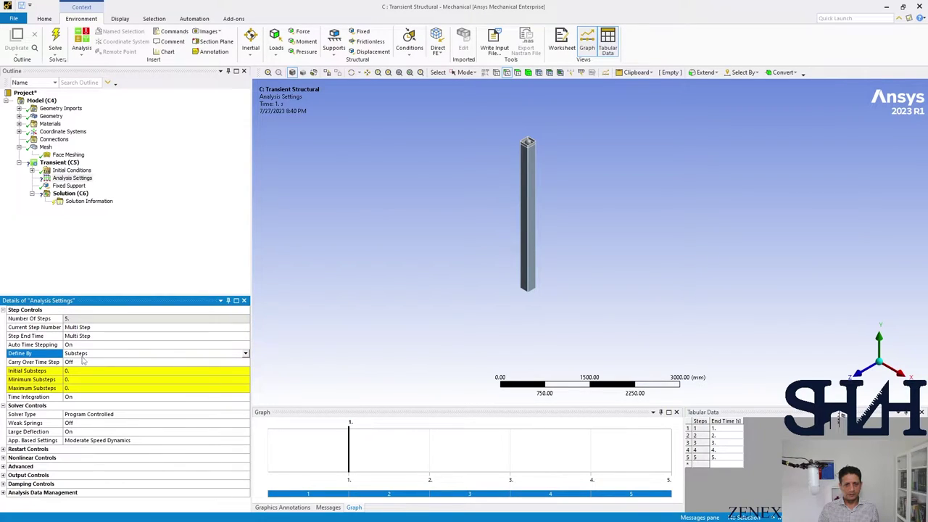
left_click(74, 372)
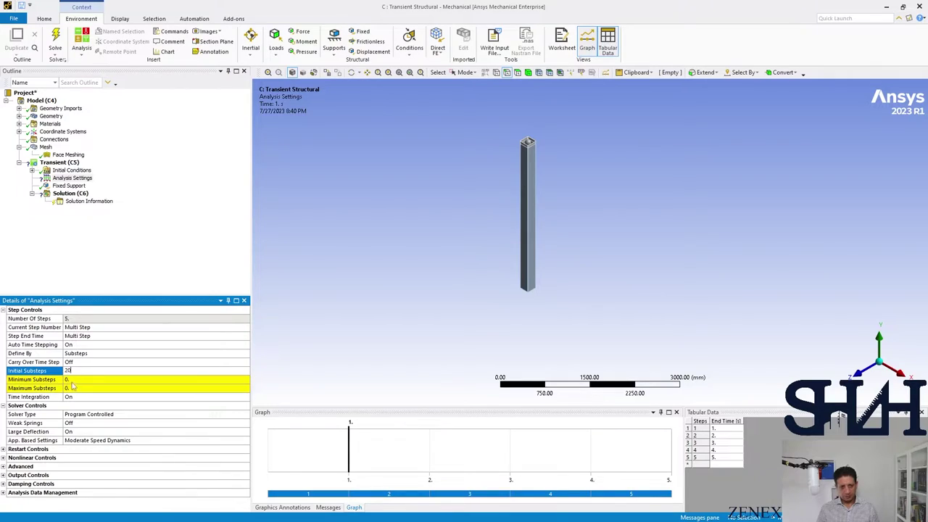
left_click(73, 379)
type("20")
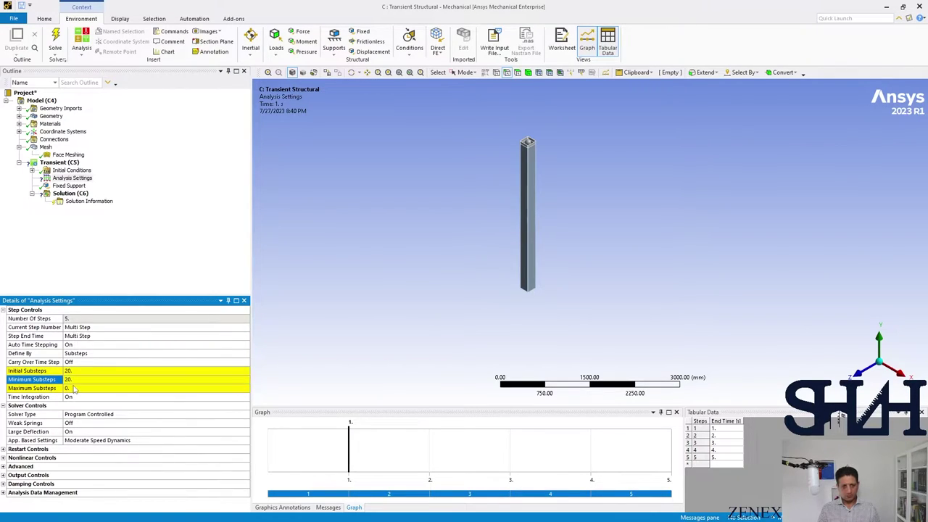
left_click(74, 388)
type("100")
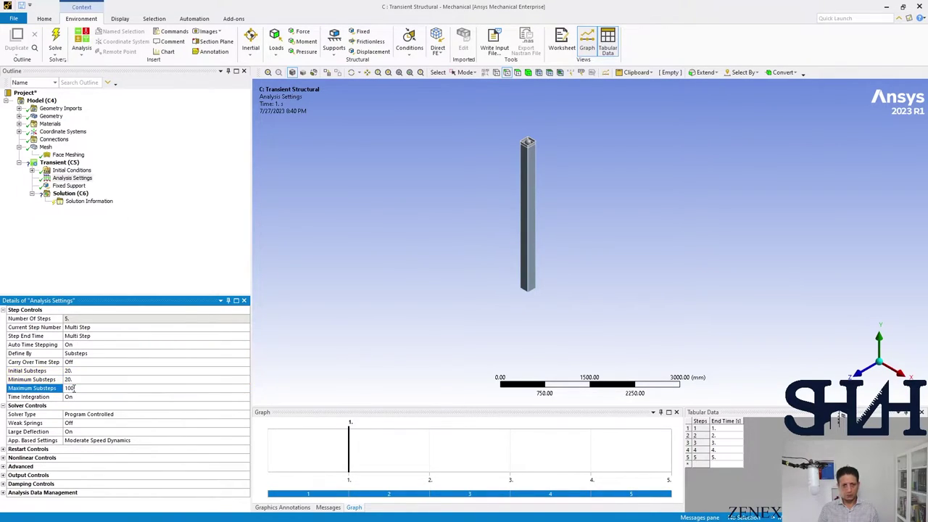
key("Return")
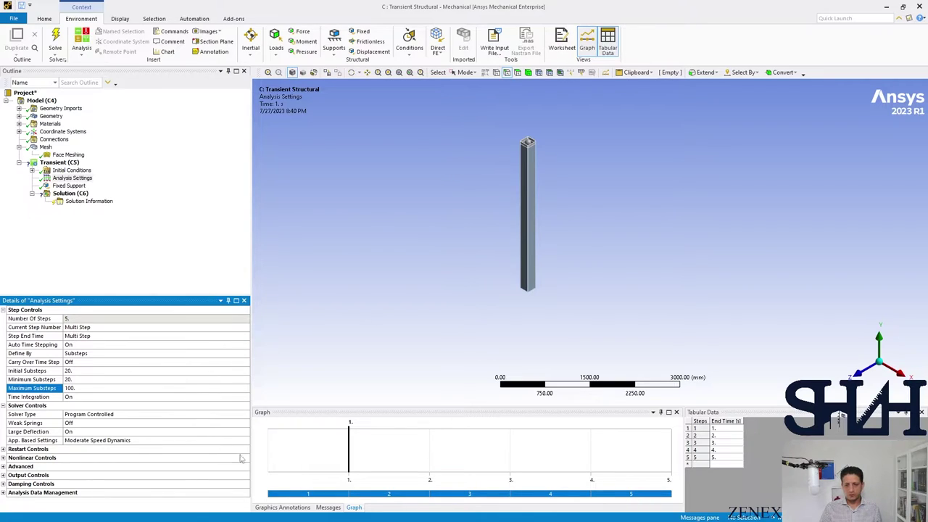
Give load step 1 50 initial substeps
left_click(303, 493)
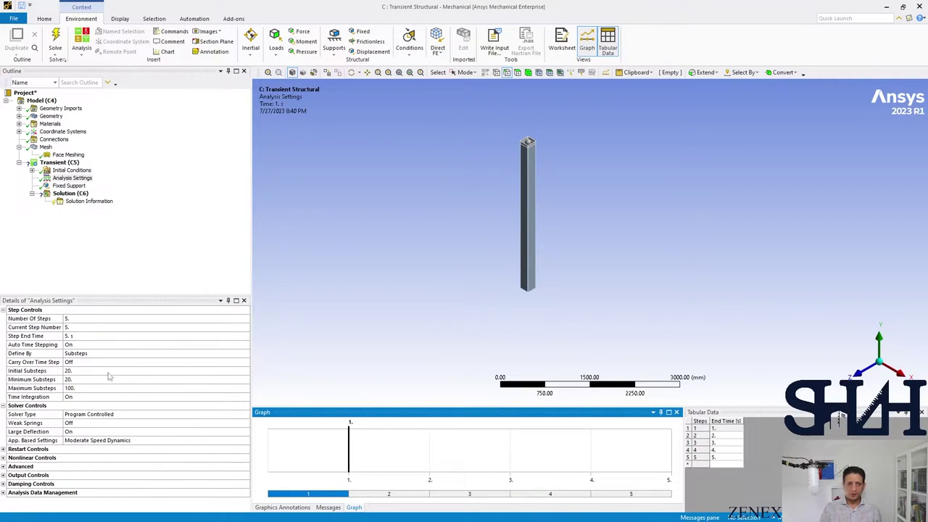
left_click(76, 371)
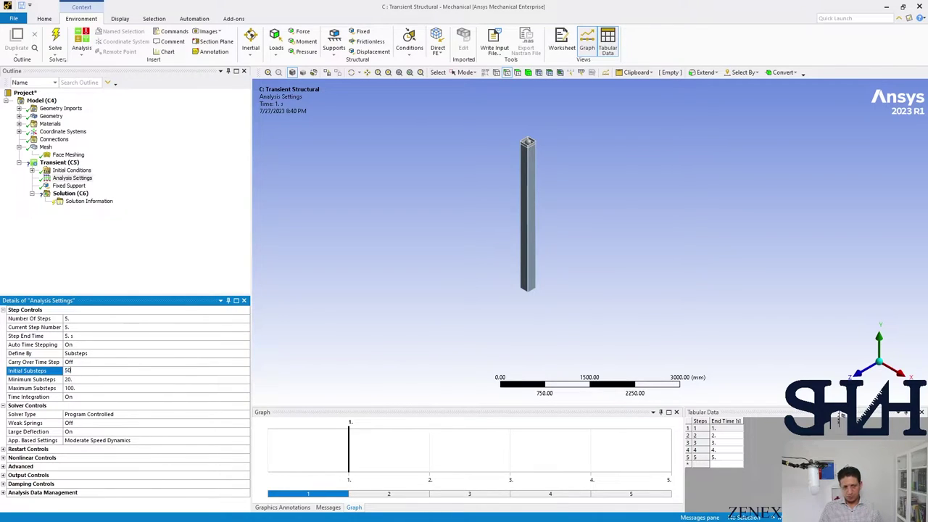
type("50")
left_click(81, 380)
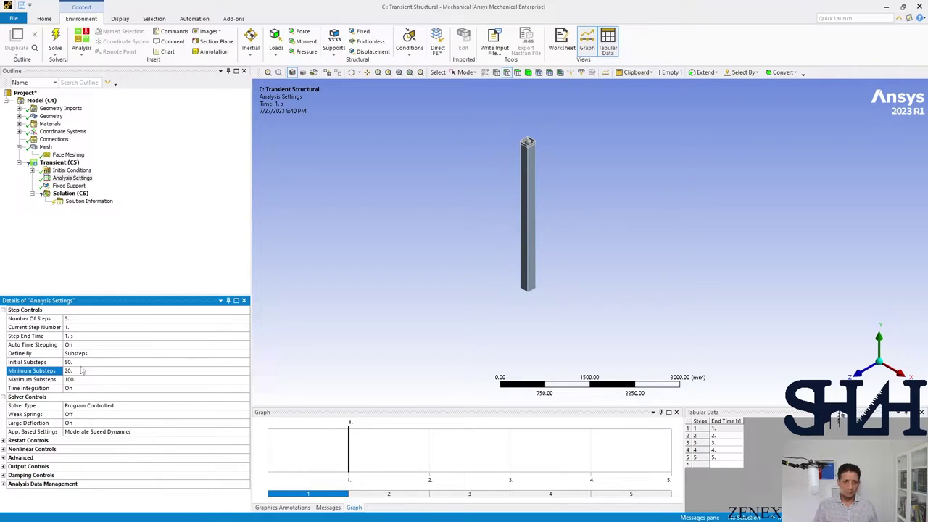
left_click(32, 170)
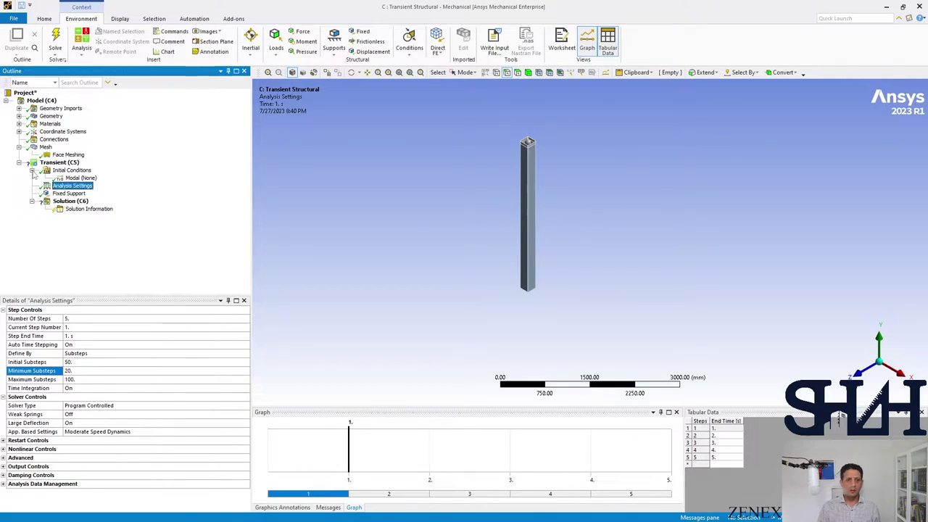
Insert a Velocity initial condition scoped to the whole column body via box selection
left_click(70, 179)
right_click(66, 180)
mouse_move(84, 187)
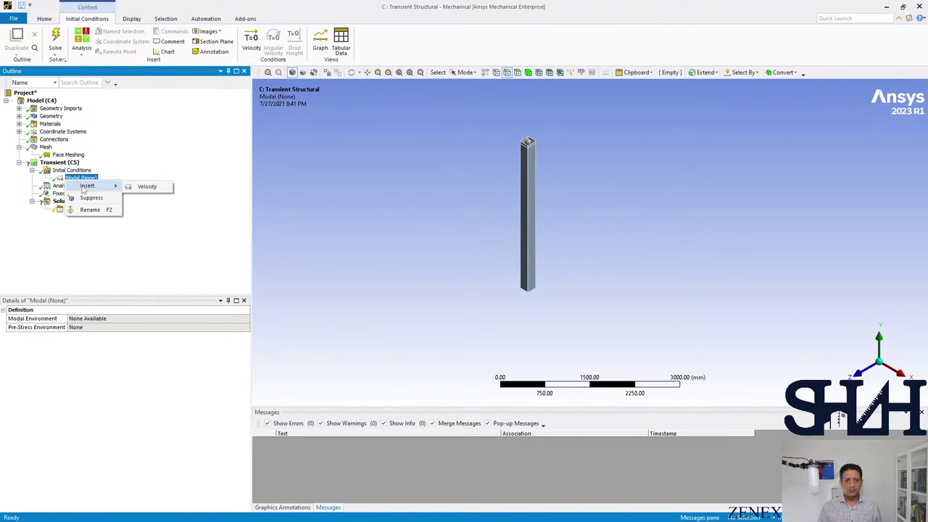
left_click(146, 186)
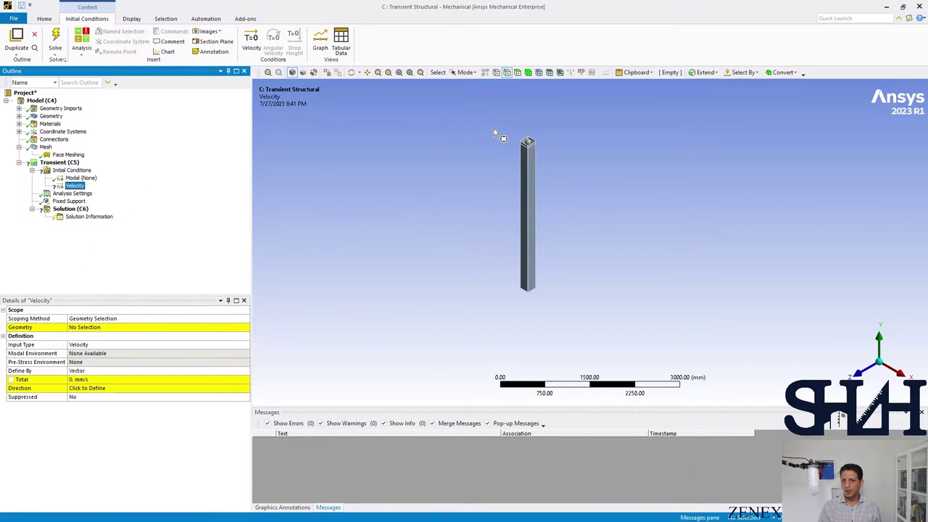
left_click(465, 72)
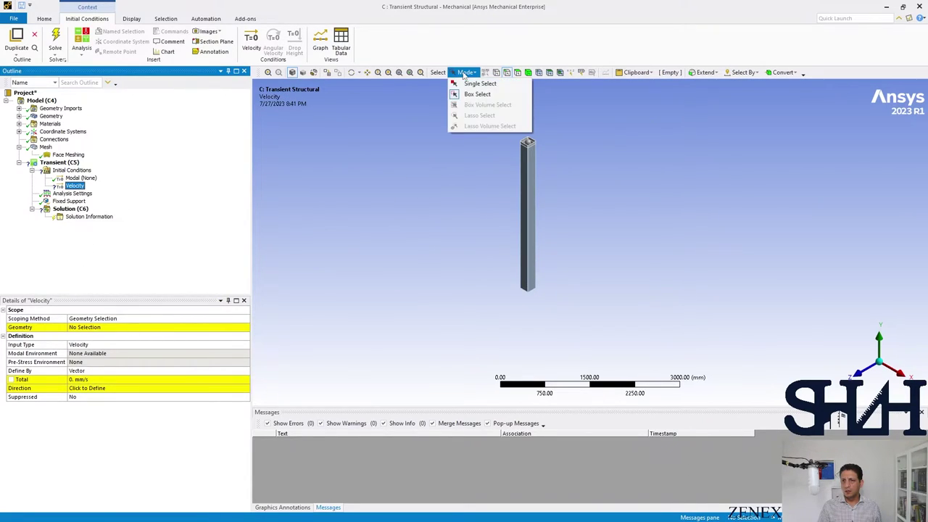
left_click(464, 85)
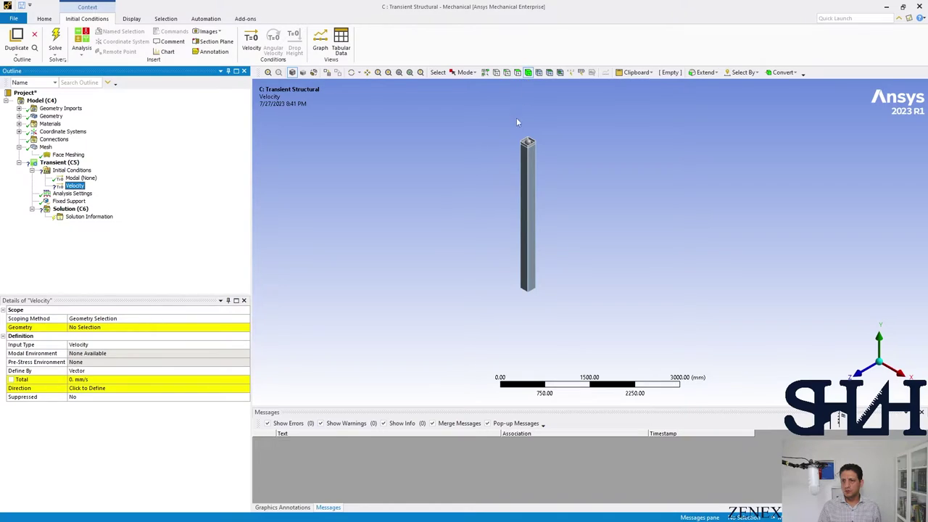
left_click(465, 73)
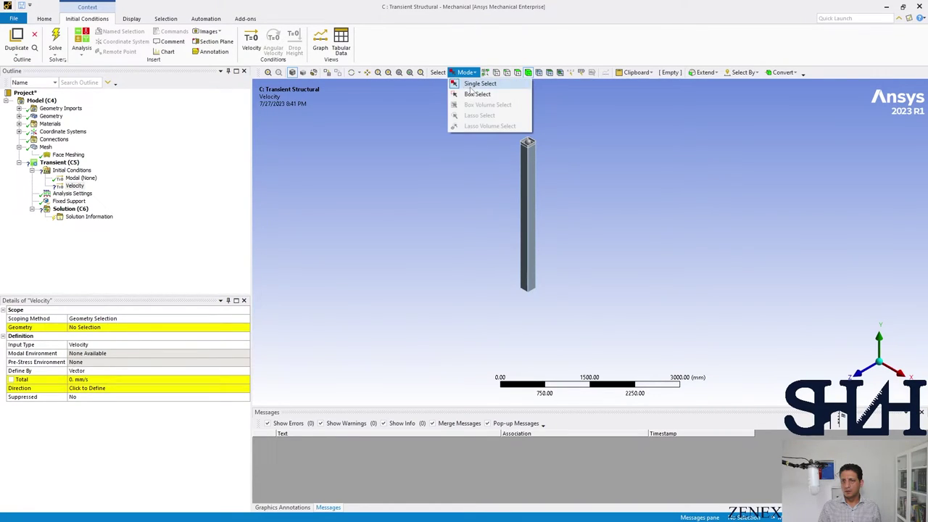
left_click(473, 95)
left_click_drag(494, 126, 554, 163)
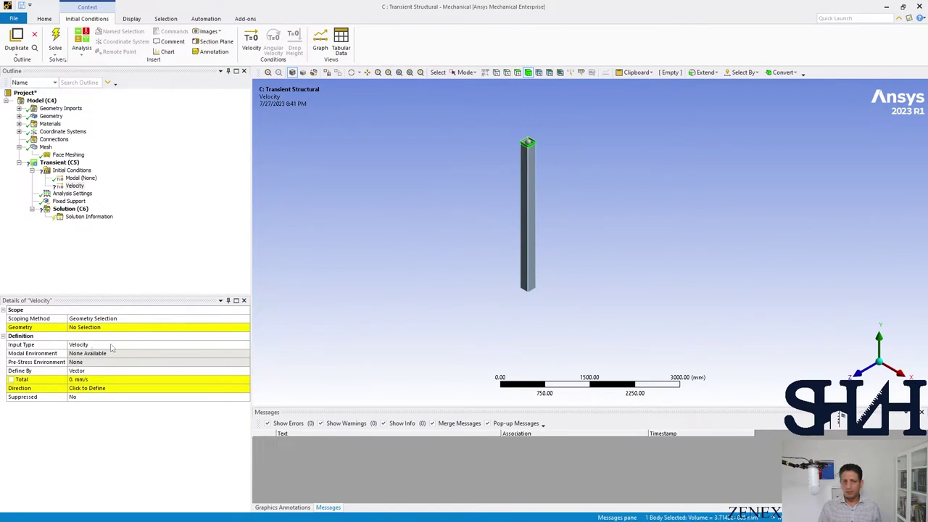
left_click(81, 327)
Define the velocity by components with an X component of 1000 mm/s
left_click(84, 326)
left_click(79, 371)
left_click(77, 388)
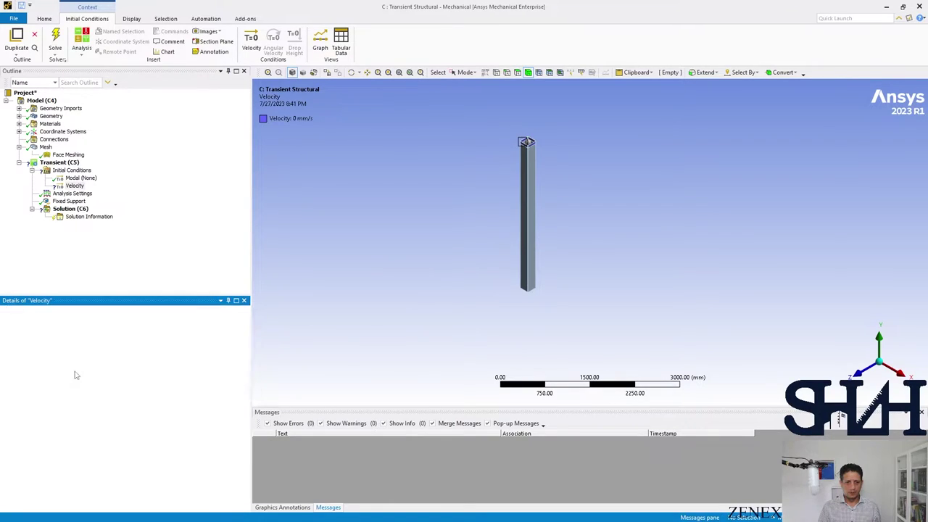
left_click(77, 389)
type("1")
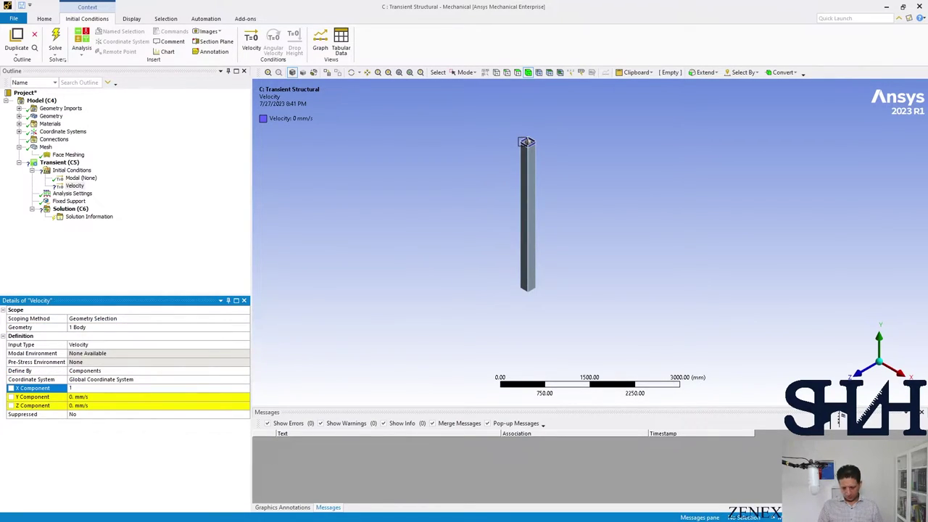
type("000")
key("Return")
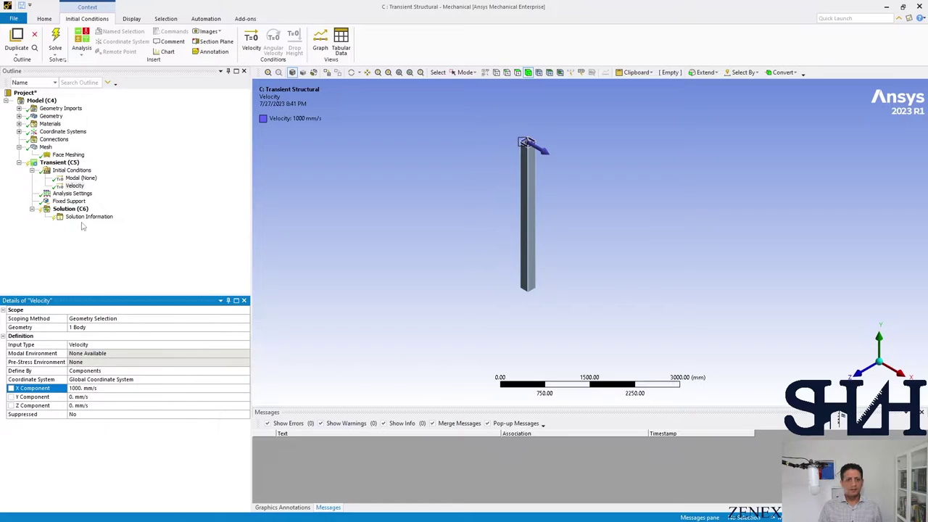
left_click(72, 193)
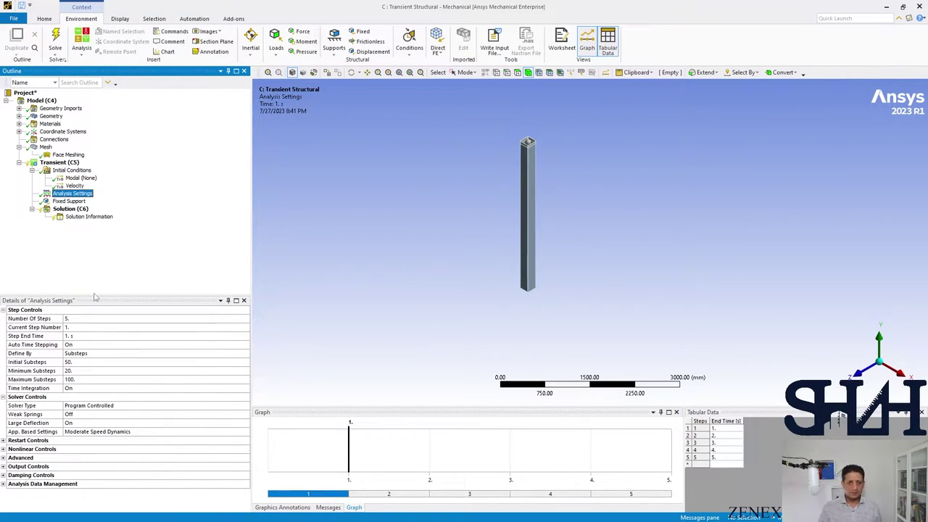
Set solver settings to User Defined, Amplitude Decay Factor 0, and Large Deflection Off
left_click_drag(92, 297, 103, 216)
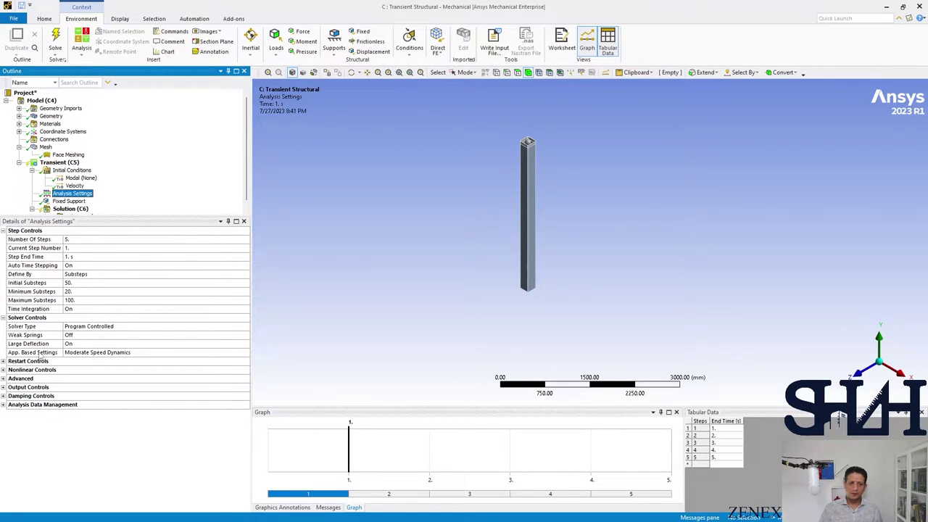
left_click(134, 354)
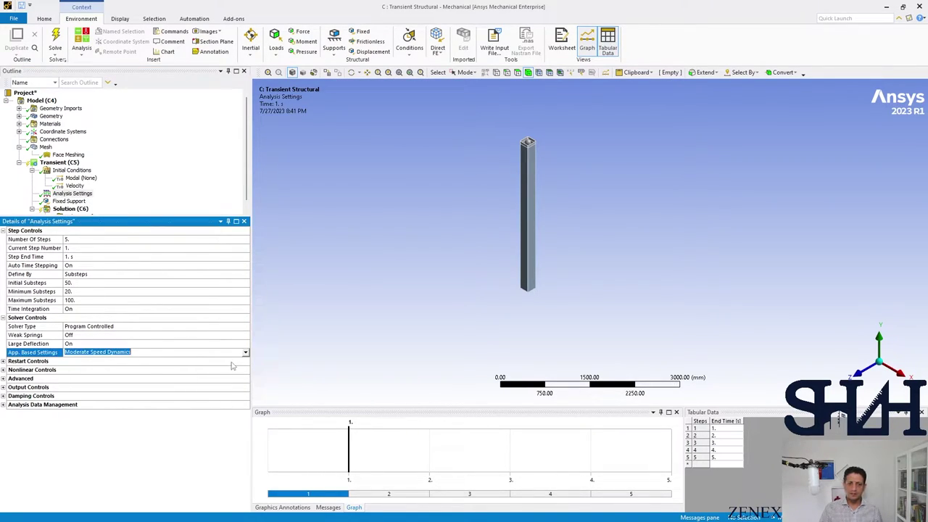
left_click(245, 353)
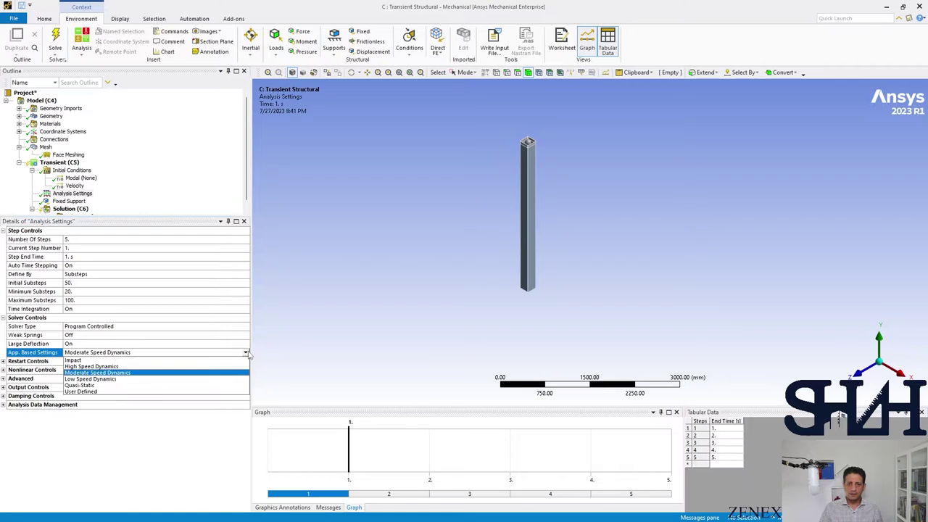
left_click(95, 391)
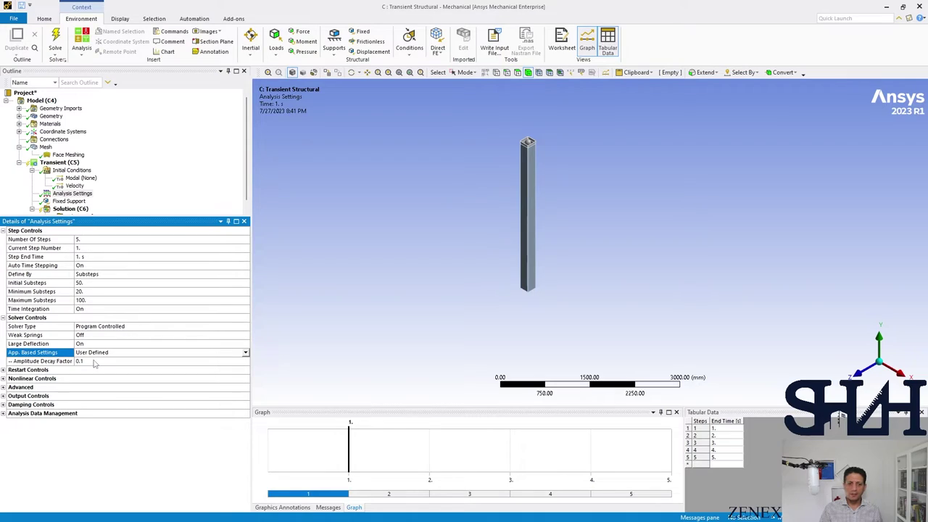
left_click(94, 361)
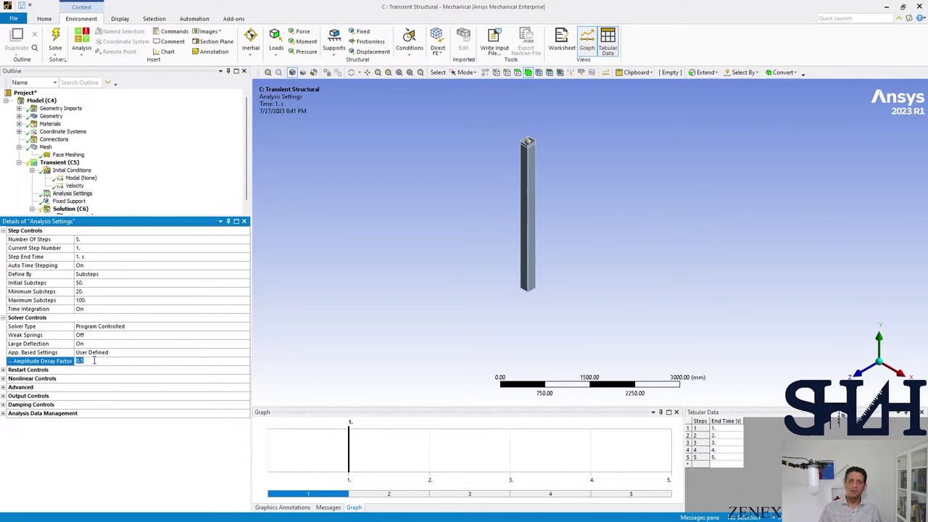
type("0.")
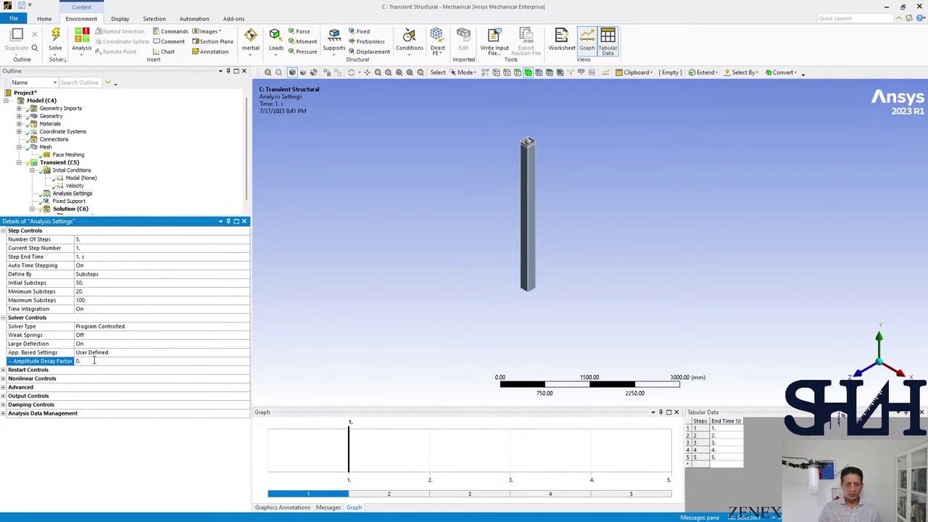
double_click(91, 346)
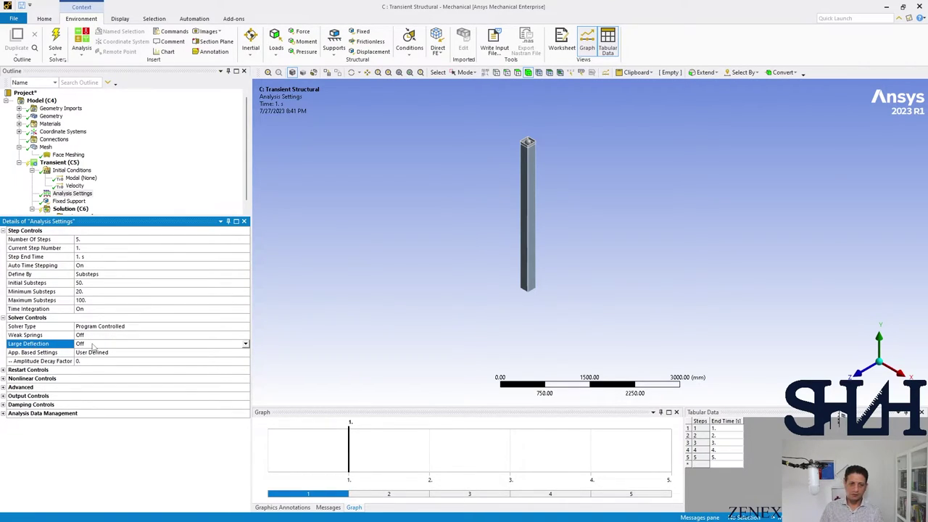
left_click(5, 404)
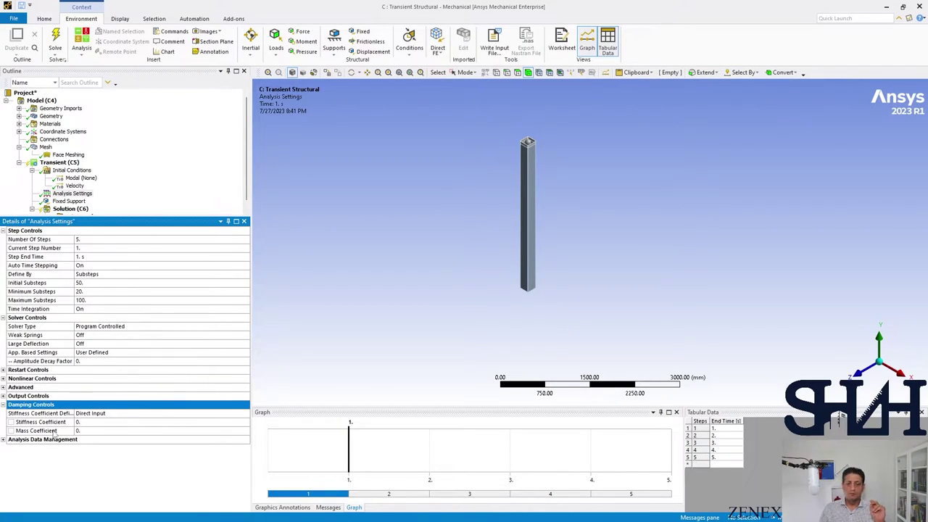
Set the Stiffness Coefficient Define By option to Damping vs Frequency
left_click(93, 416)
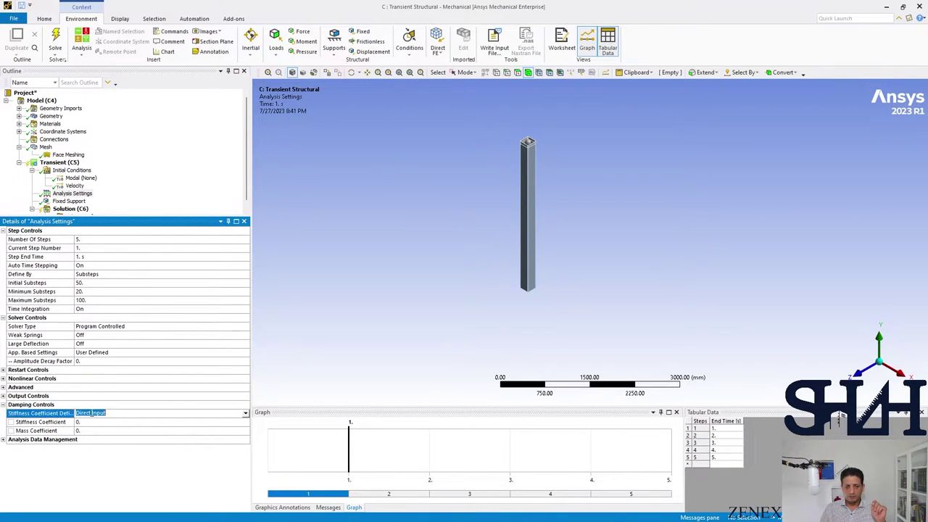
left_click(101, 423)
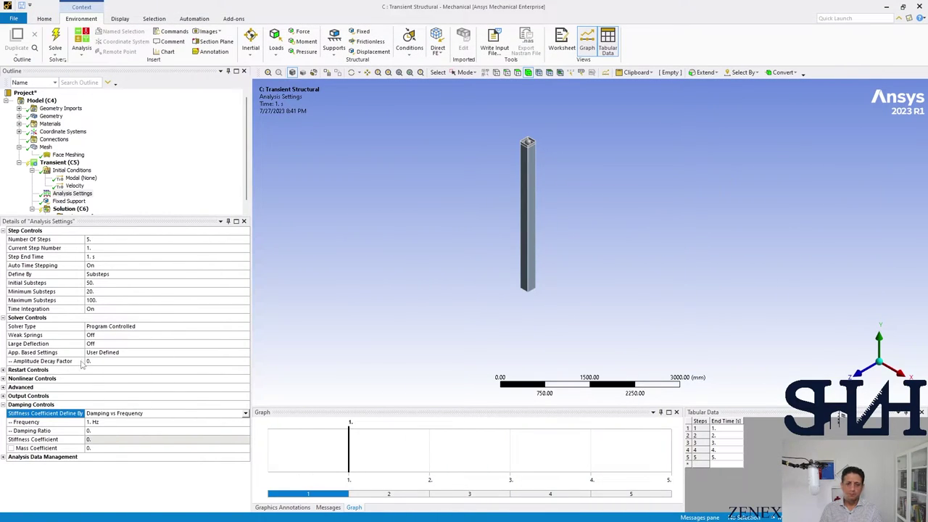
Enter a damping frequency of 5.267 Hz and a damping ratio of 0.05
left_click(110, 421)
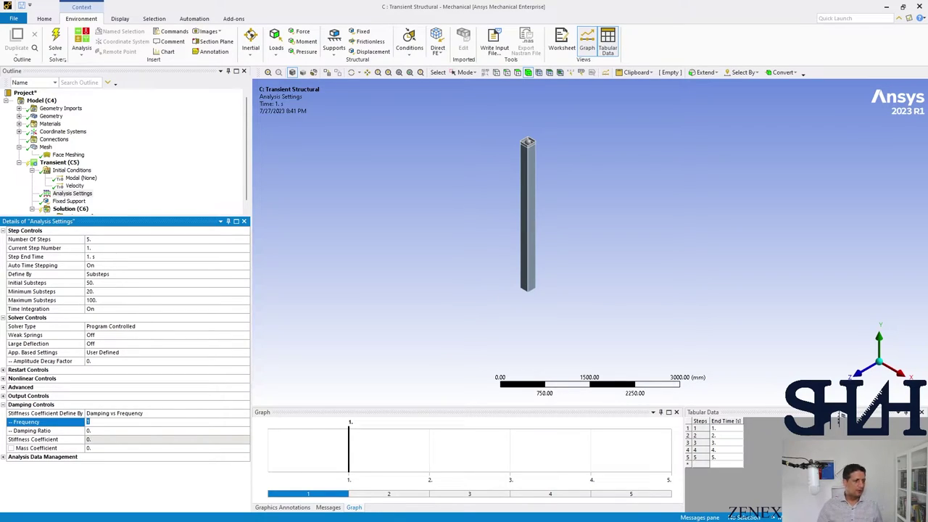
key("Return")
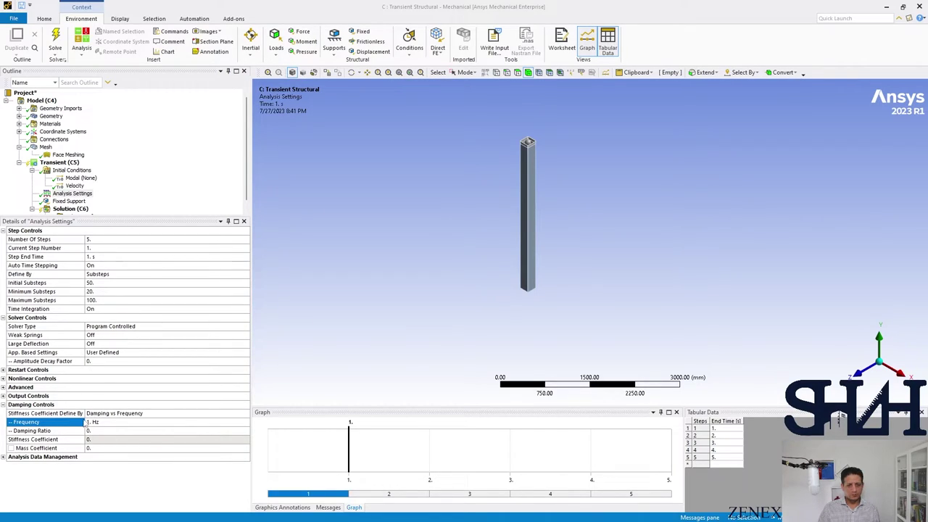
left_click(106, 422)
type("100")
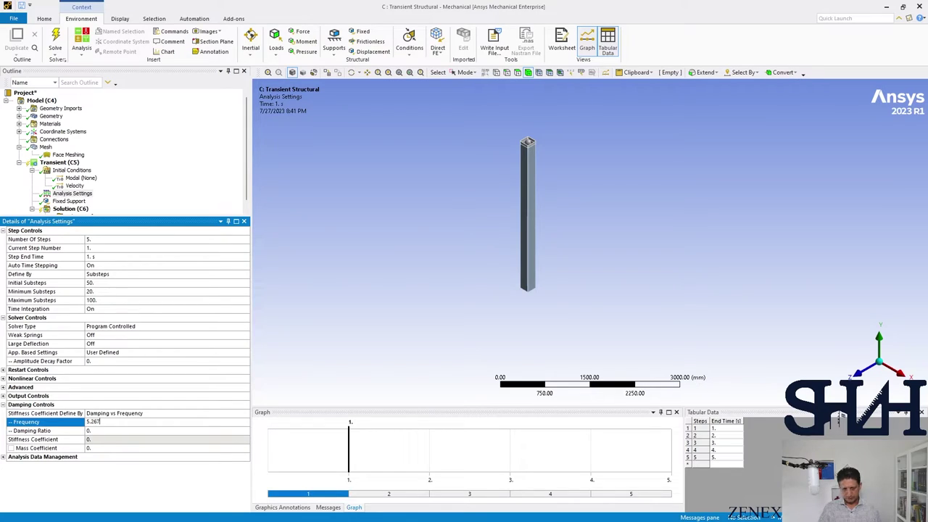
key("BackSpace")
key("BackSpace")
key("BackSpace")
type("5.267")
left_click(103, 430)
type("0.005")
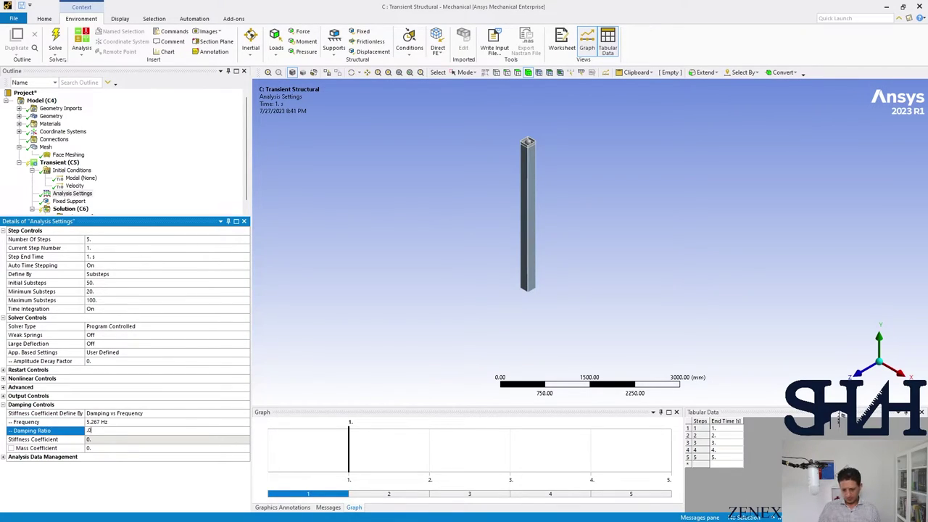
key("Return")
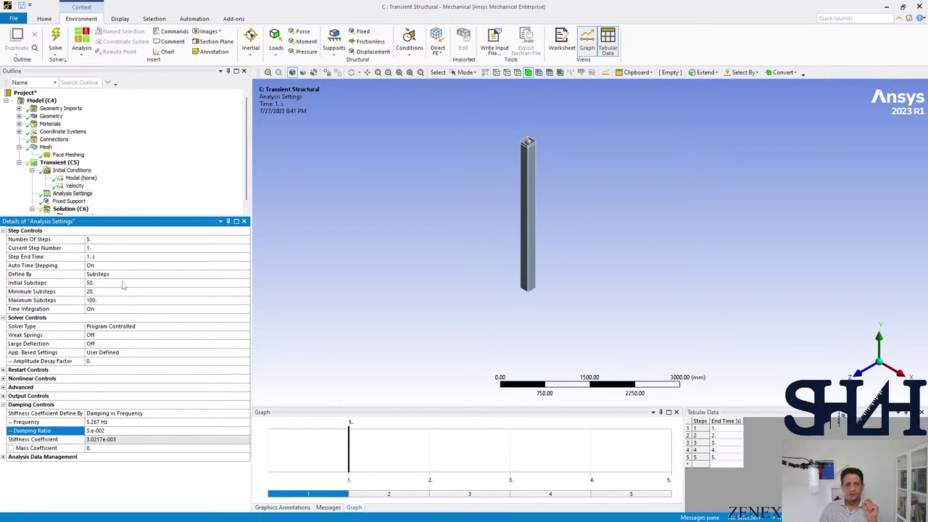
Add a Directional Deformation result to the Solution branch
scroll(154, 198, "down", 1)
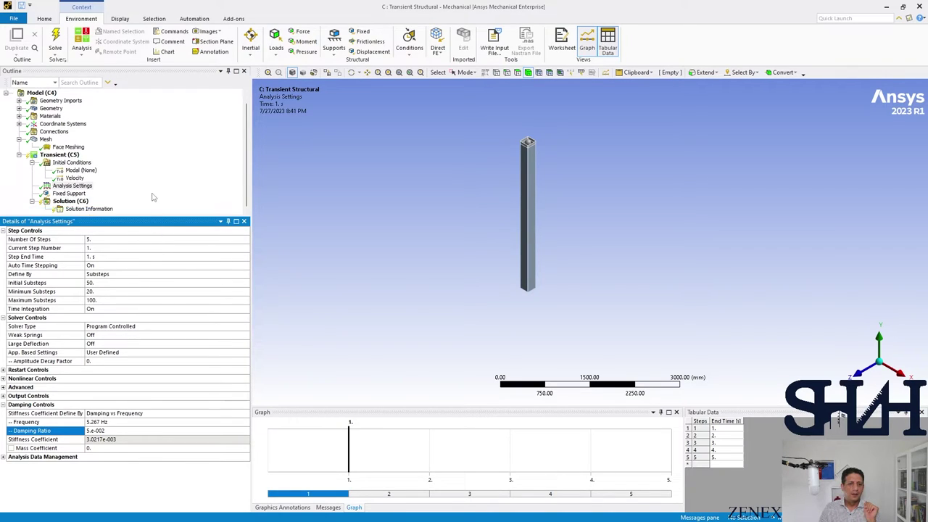
right_click(81, 202)
mouse_move(102, 208)
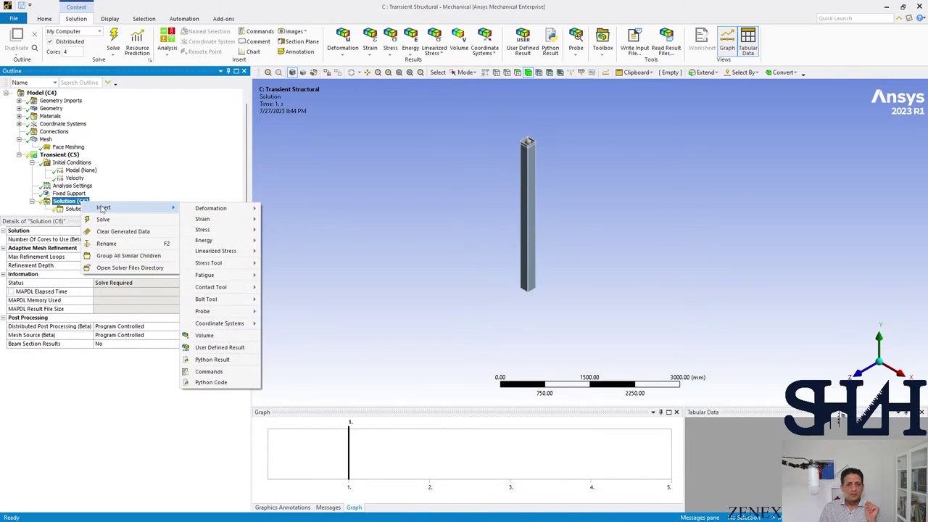
mouse_move(209, 211)
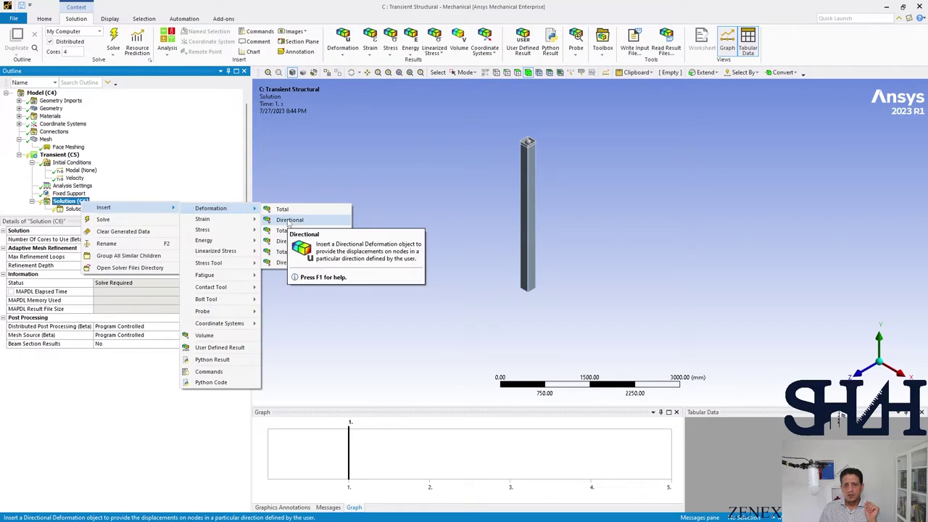
left_click(289, 219)
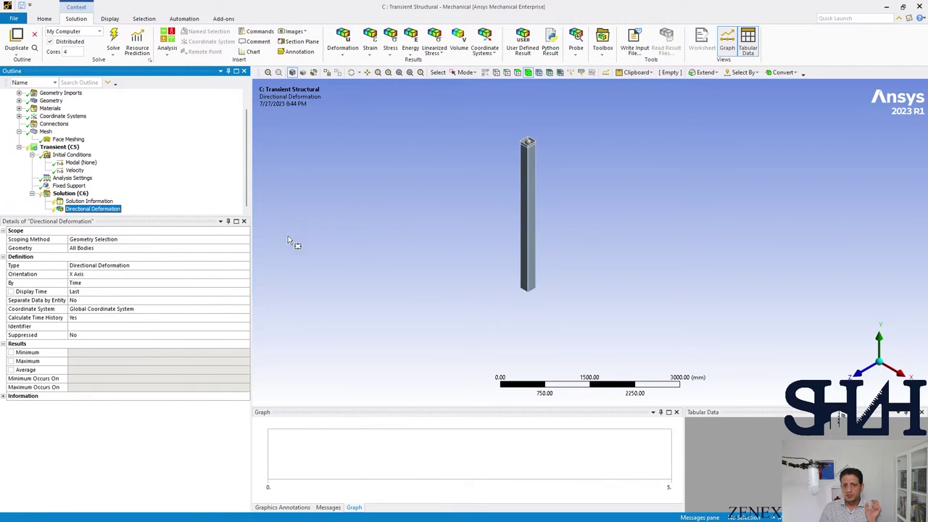
Solve the transient analysis while monitoring the Force Convergence solver output
right_click(75, 200)
left_click(98, 210)
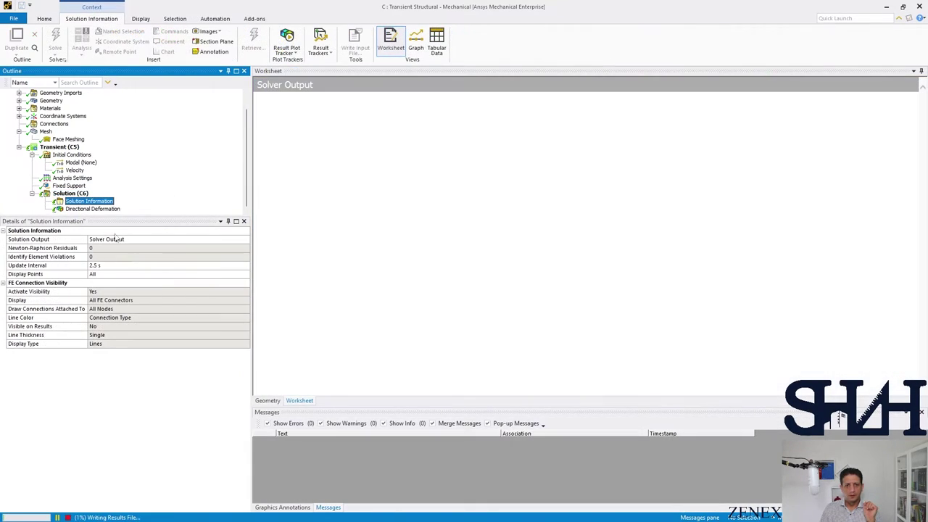
left_click(187, 241)
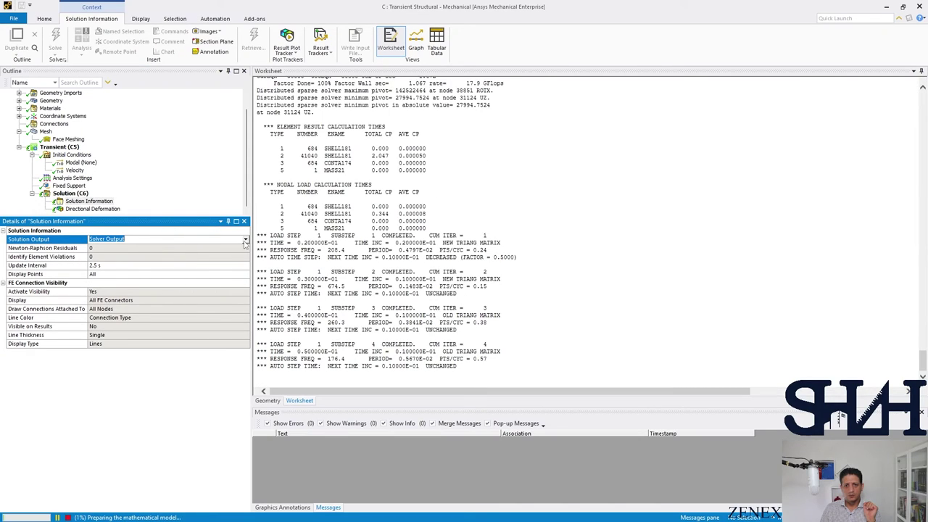
left_click(245, 240)
left_click(135, 266)
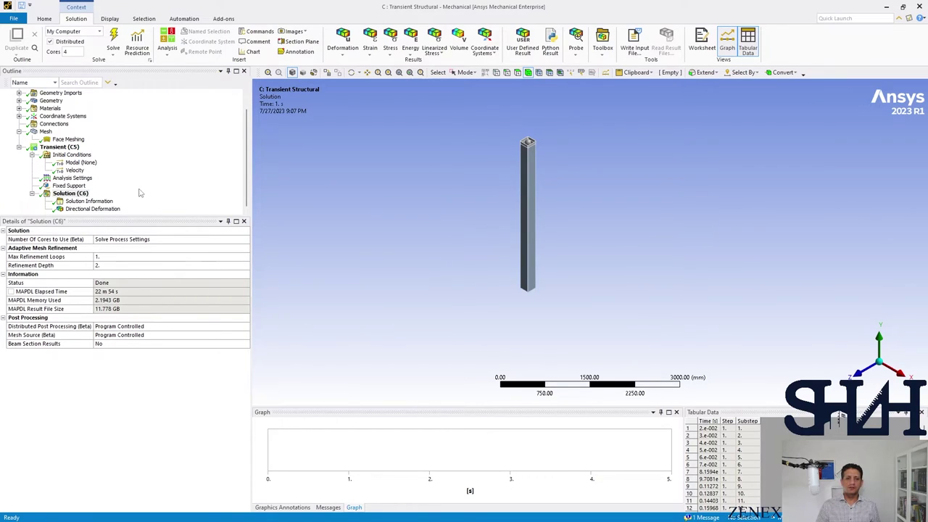
Display the Directional Deformation result in front view with an enlarged graph pane
left_click(93, 209)
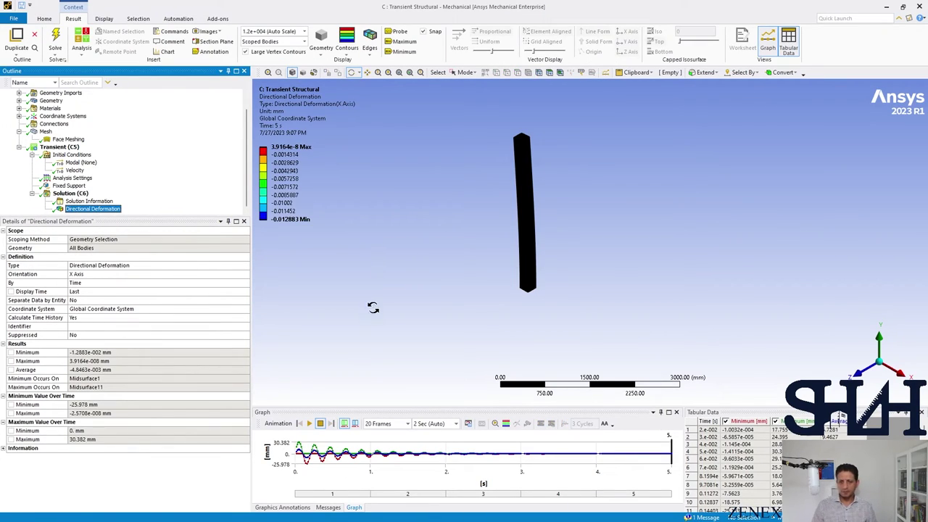
left_click_drag(381, 407, 383, 303)
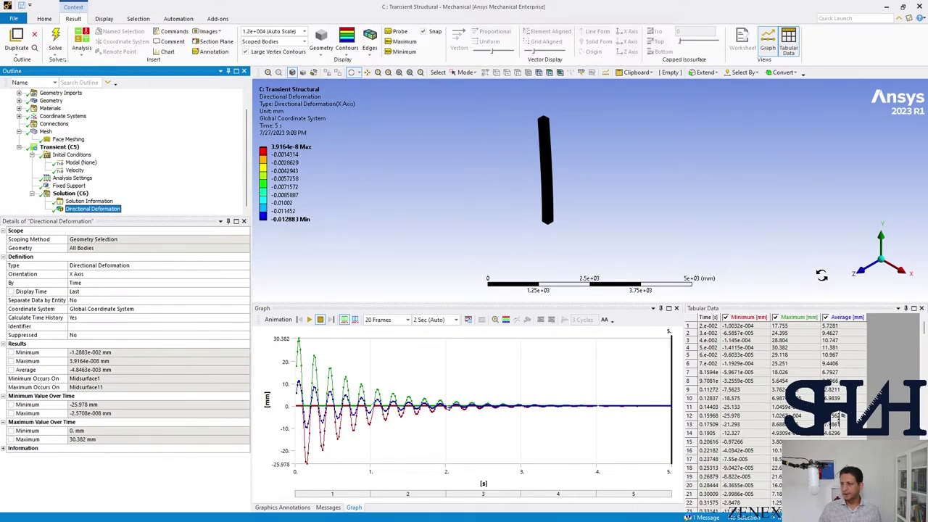
left_click(863, 270)
left_click_drag(584, 182, 482, 186)
Apply a ×10 deformation scale, hide the Average curve, and bring Mathcad full-screen
left_click(277, 32)
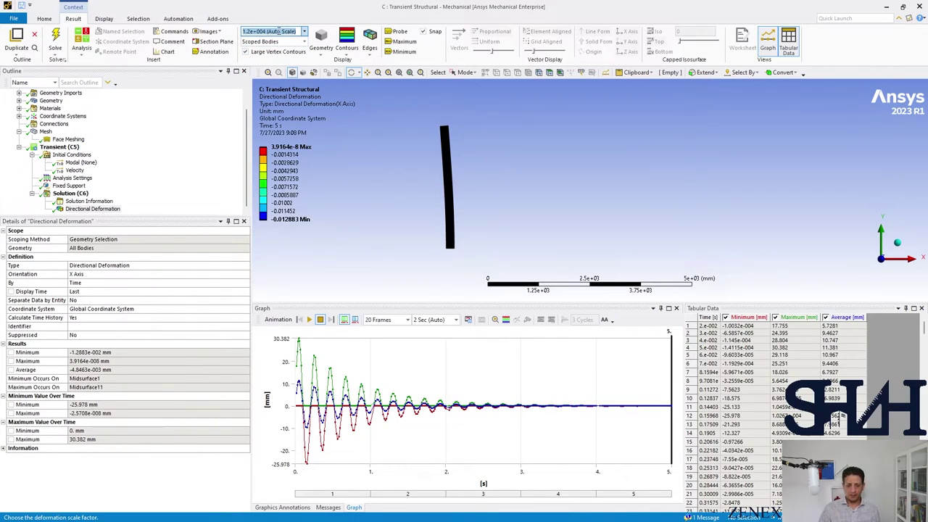
type("10")
key("Return")
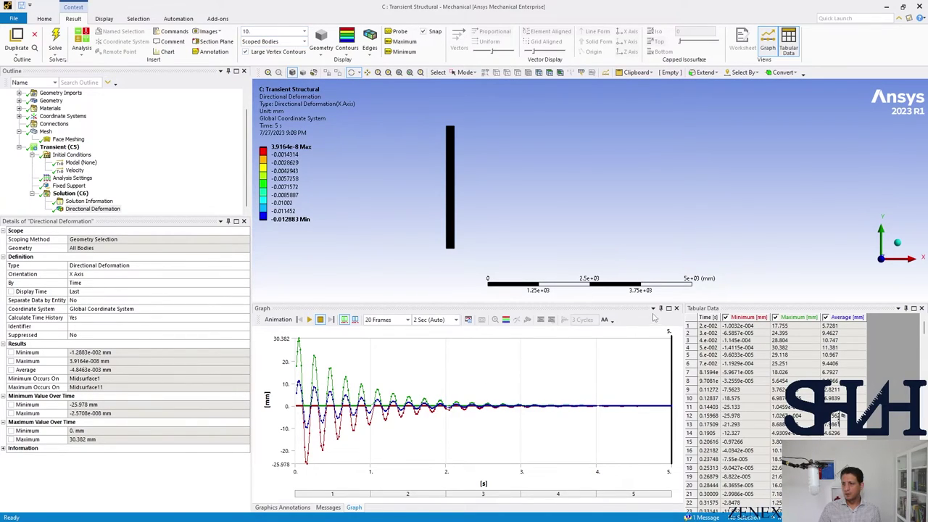
left_click(825, 318)
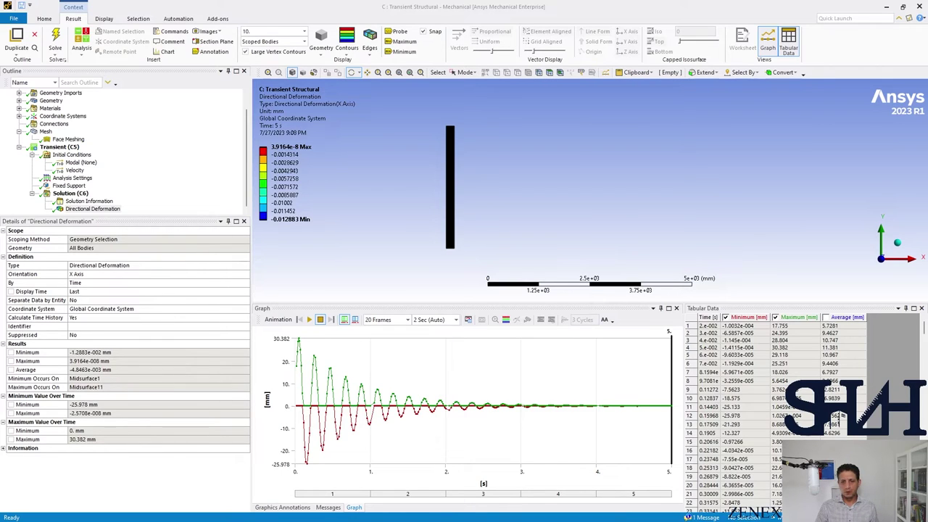
key("alt+Tab")
left_click_drag(267, 157, 371, 7)
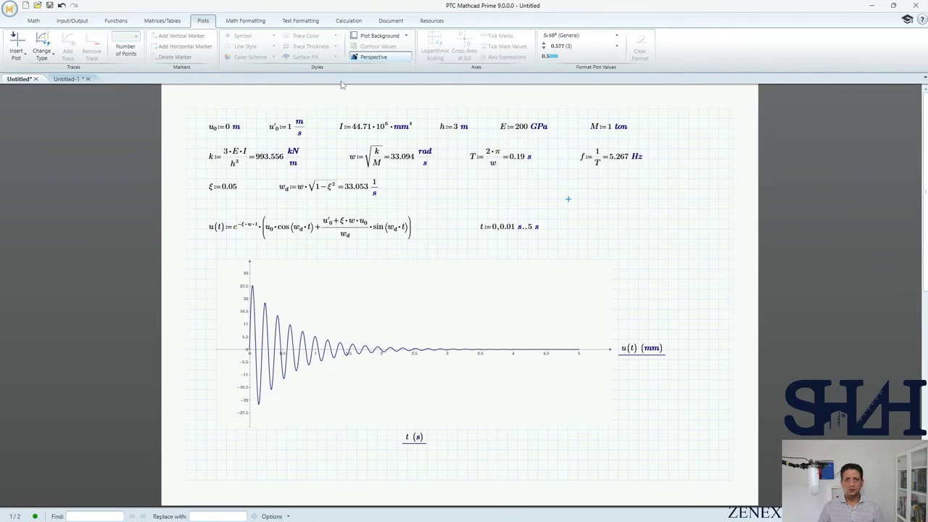
Add two horizontal markers to the u(t) plot at the first peak 27.971 and trough -24
left_click(391, 297)
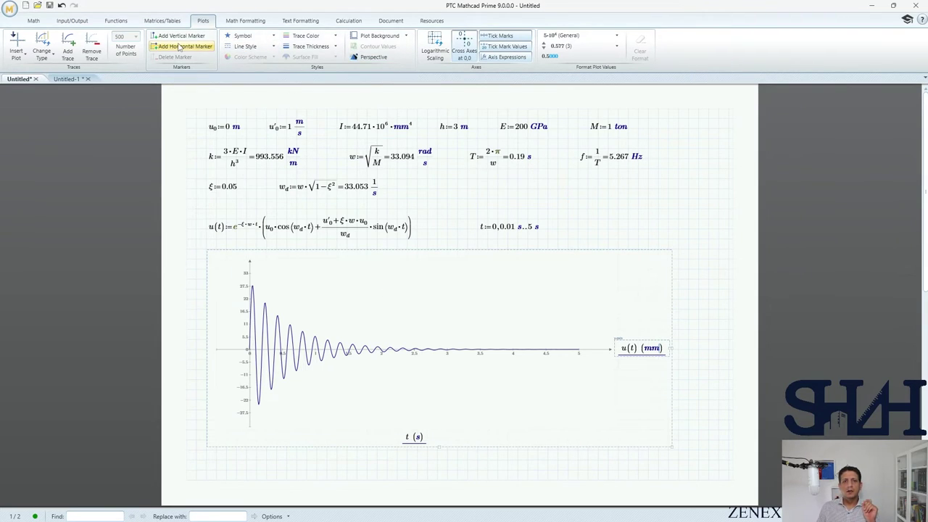
left_click(179, 47)
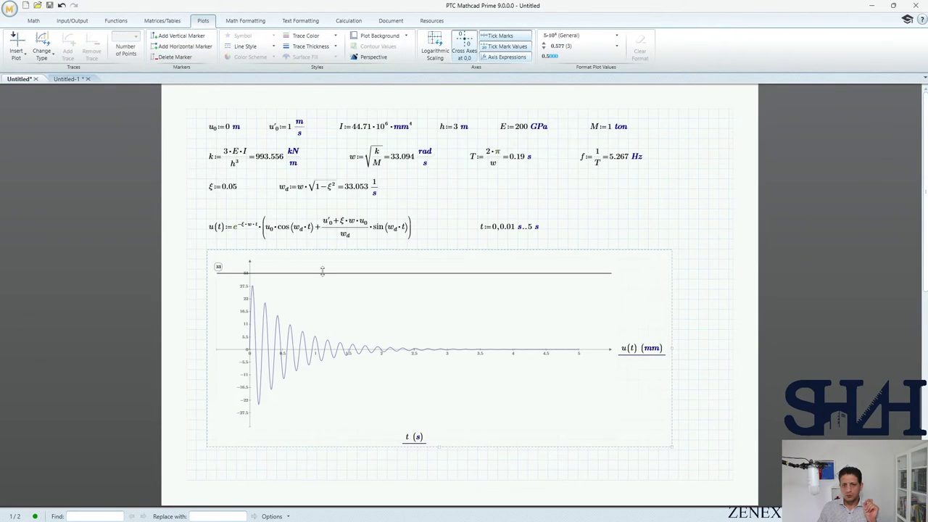
left_click_drag(321, 271, 323, 284)
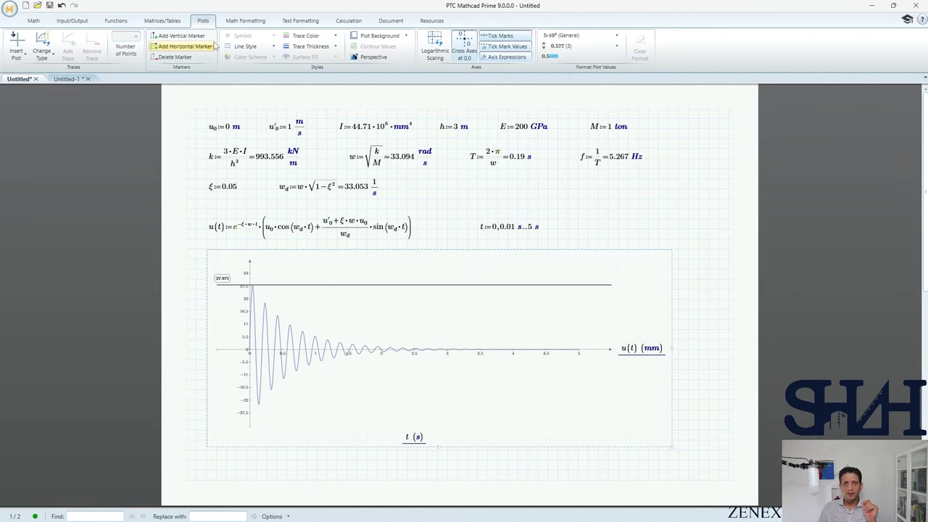
left_click(182, 47)
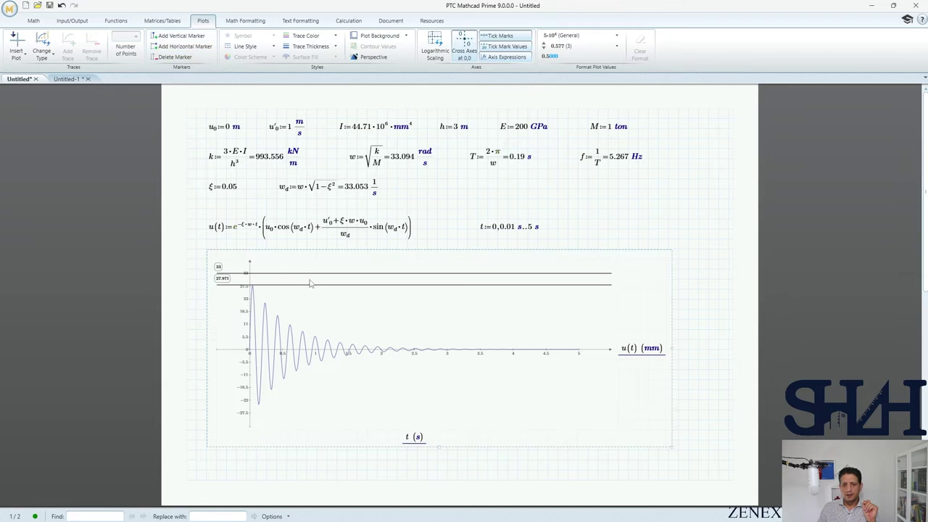
left_click_drag(310, 273, 304, 405)
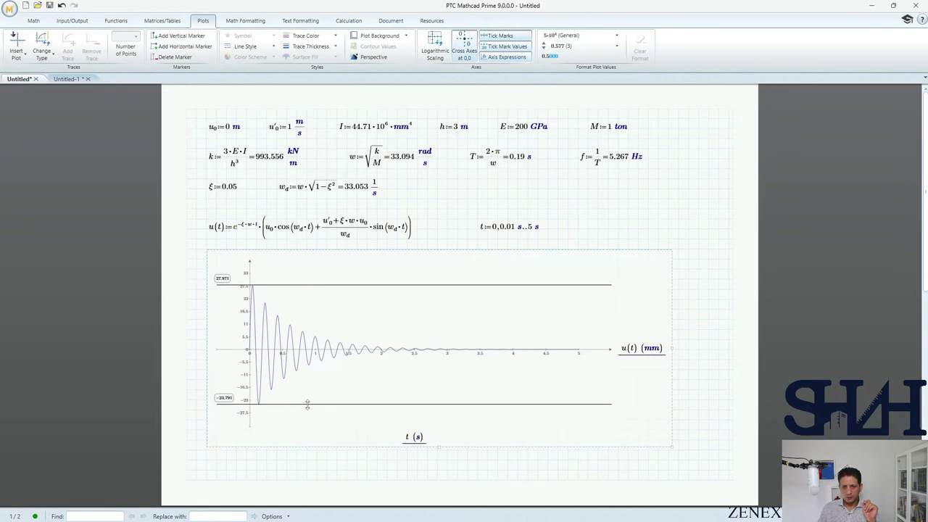
left_click_drag(307, 405, 307, 406)
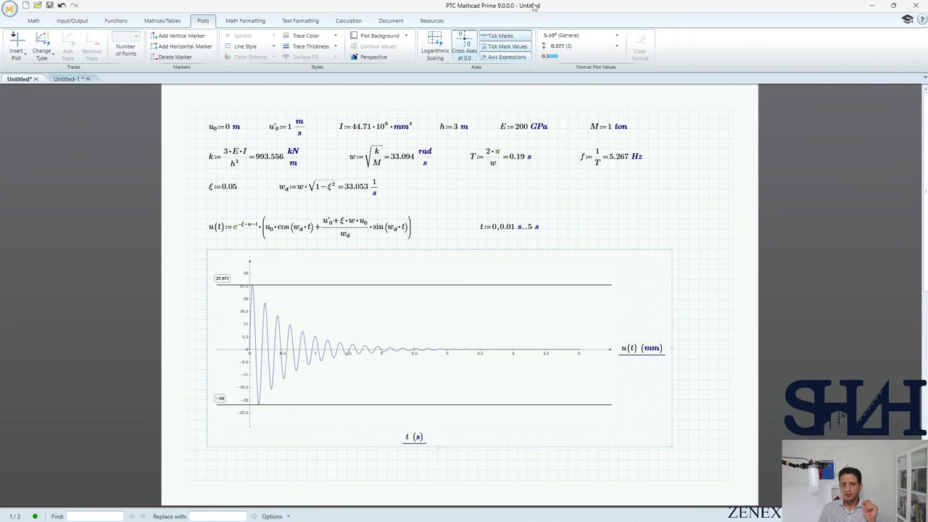
left_click_drag(534, 6, 362, 46)
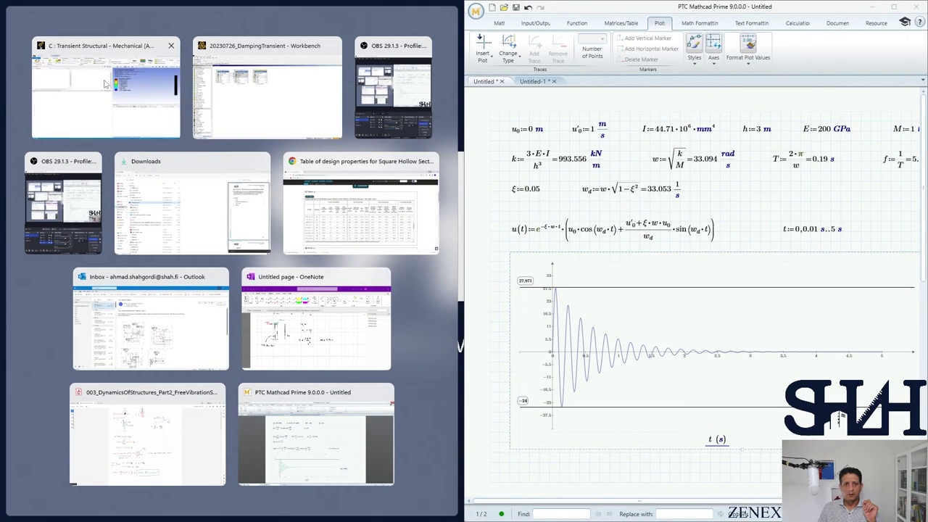
Tile Ansys Mechanical beside the Mathcad sheet, widen the X-deformation time graph, and play its animation
left_click(105, 84)
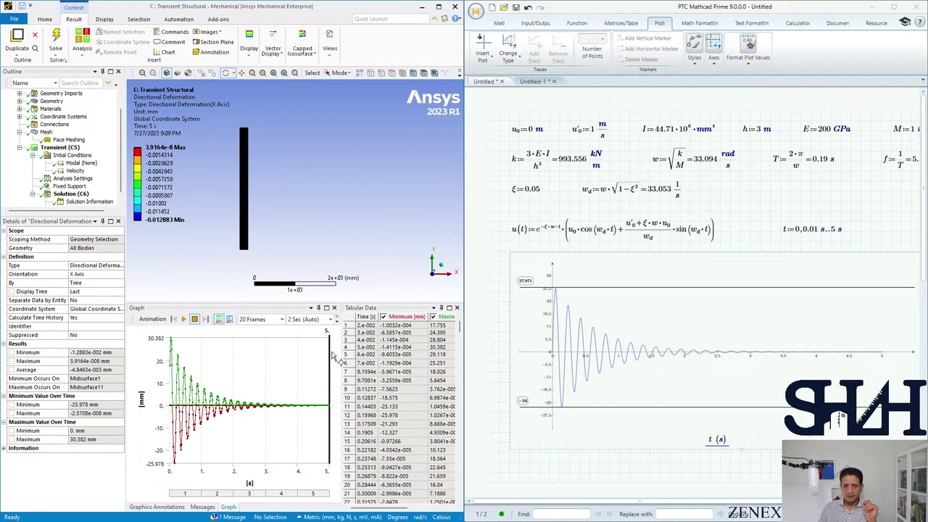
left_click_drag(338, 355, 388, 355)
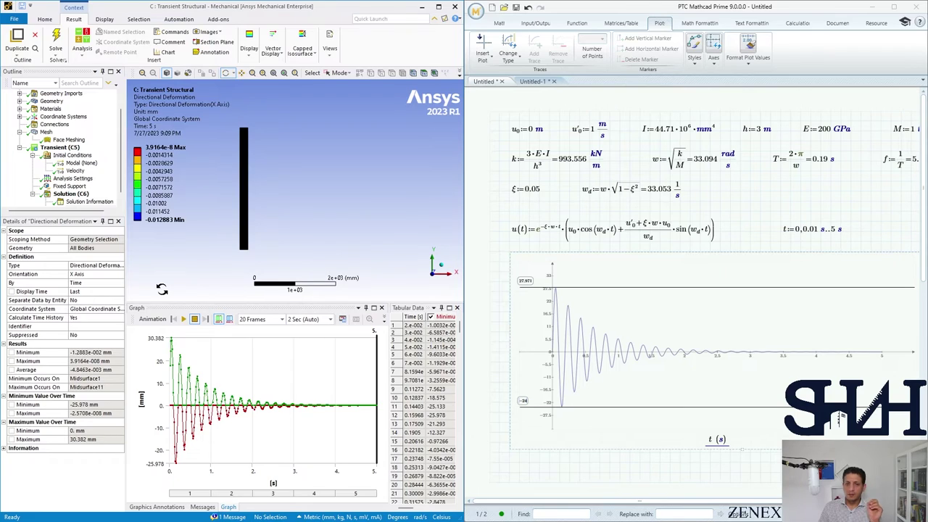
left_click(183, 320)
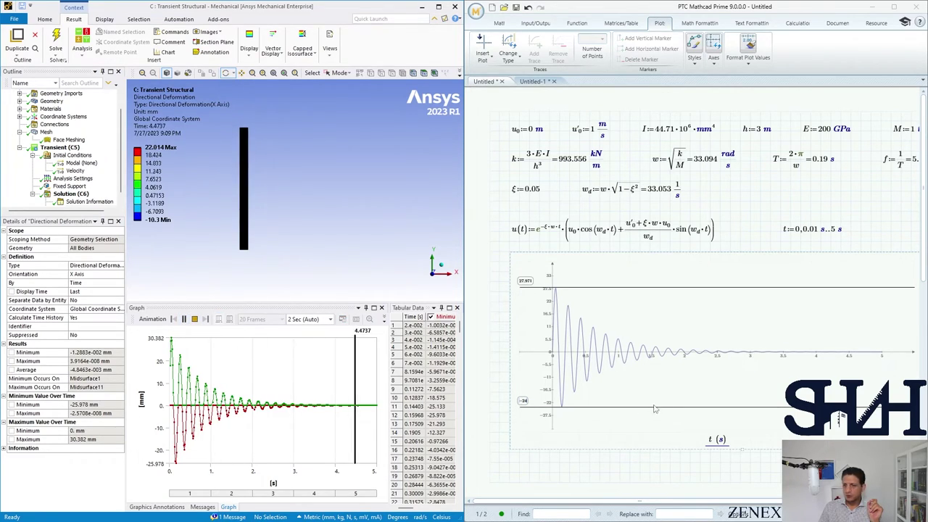